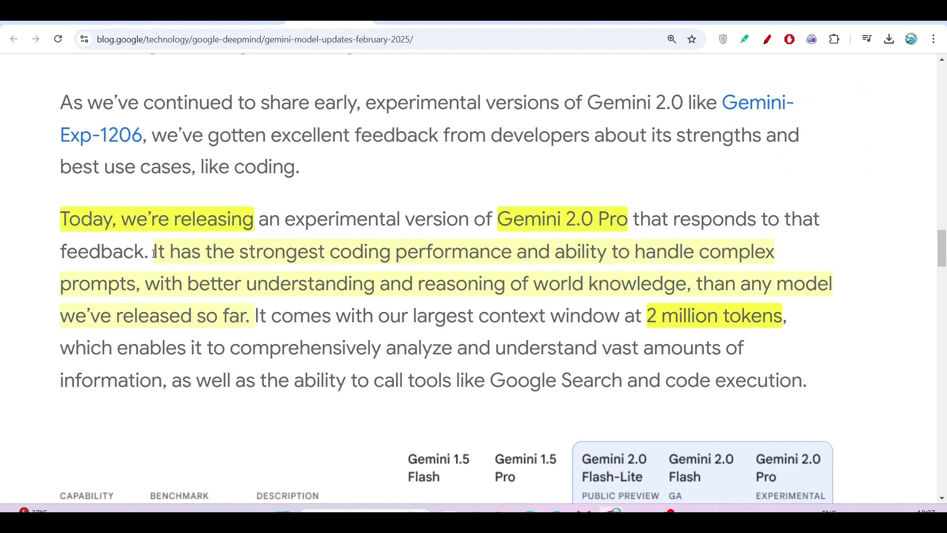
# Examine the Gemini 2.0 Pro paragraph on coding performance and the 2 million token context window
pyautogui.moveTo(153, 254)
pyautogui.mouseDown()
pyautogui.moveTo(743, 262)
pyautogui.moveTo(717, 280)
pyautogui.moveTo(395, 285)
pyautogui.moveTo(687, 285)
pyautogui.mouseUp()
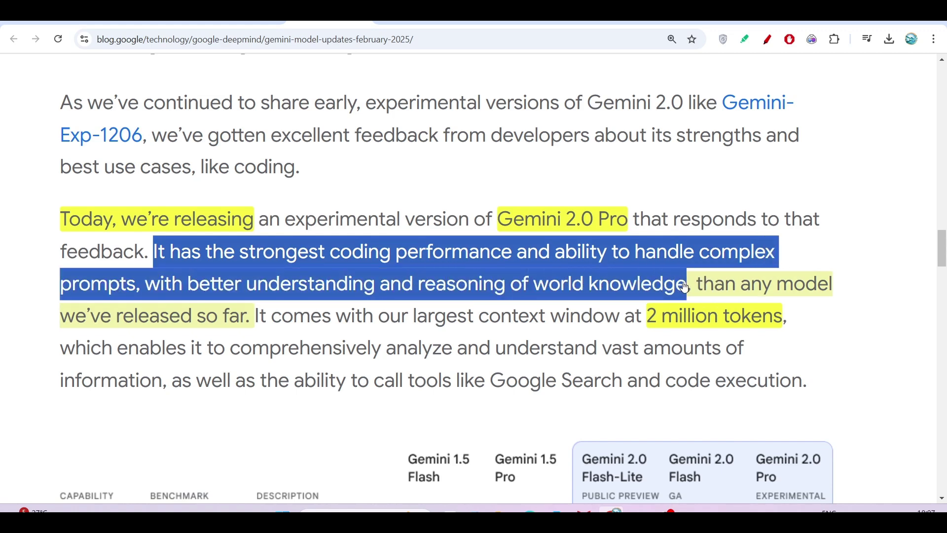
pyautogui.click(420, 315)
pyautogui.moveTo(338, 316)
pyautogui.mouseDown()
pyautogui.moveTo(435, 316)
pyautogui.moveTo(518, 348)
pyautogui.moveTo(581, 316)
pyautogui.moveTo(652, 329)
pyautogui.moveTo(813, 329)
pyautogui.mouseUp()
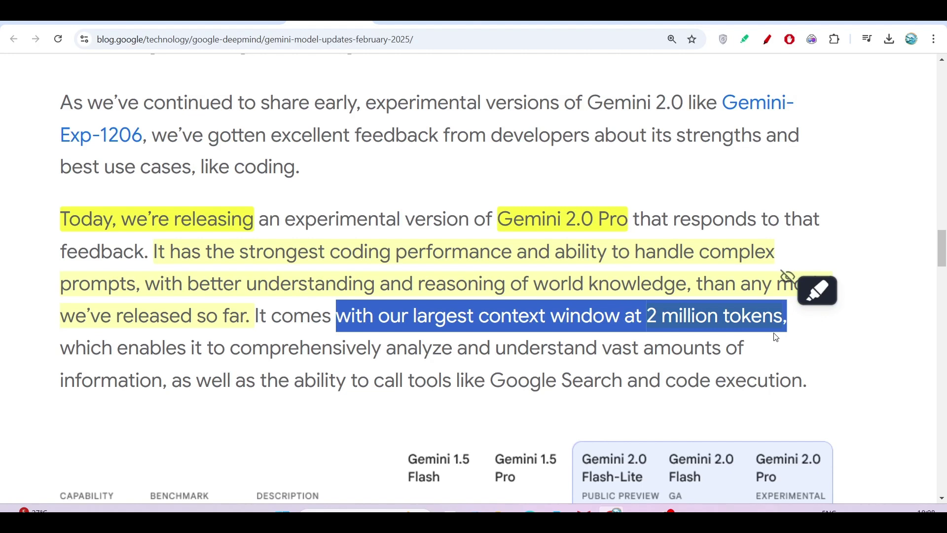
pyautogui.click(739, 356)
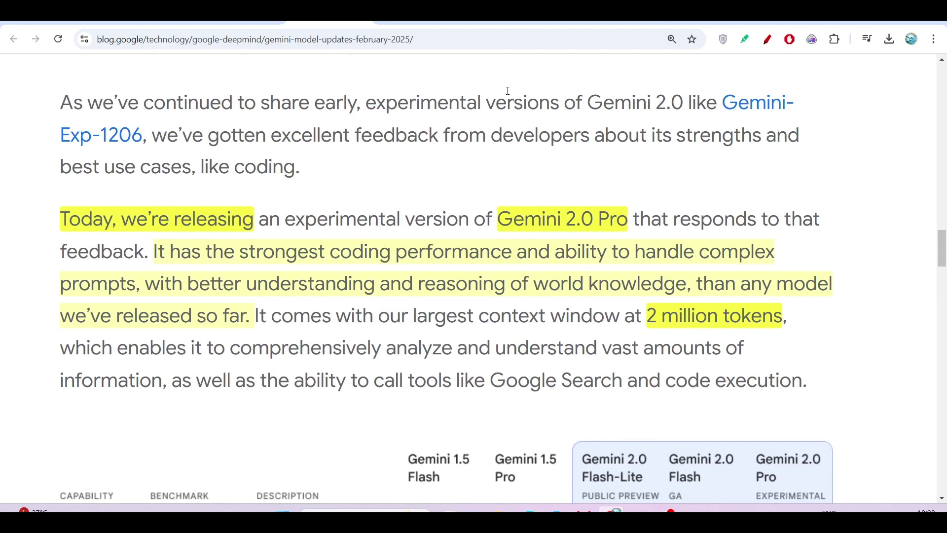
# Switch to the bolt.diy GitHub repository and copy its HTTPS clone URL
pyautogui.click(585, 21)
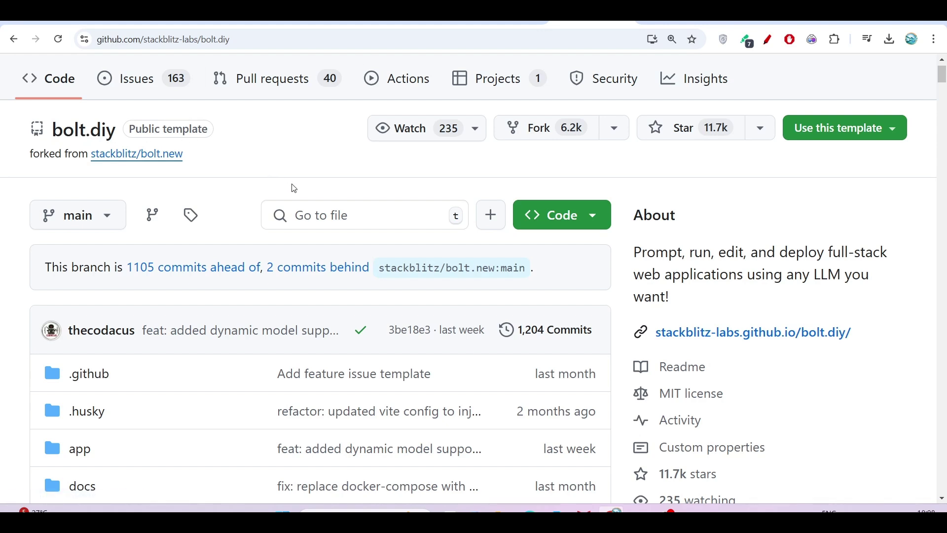
pyautogui.scroll(3, 581, 223)
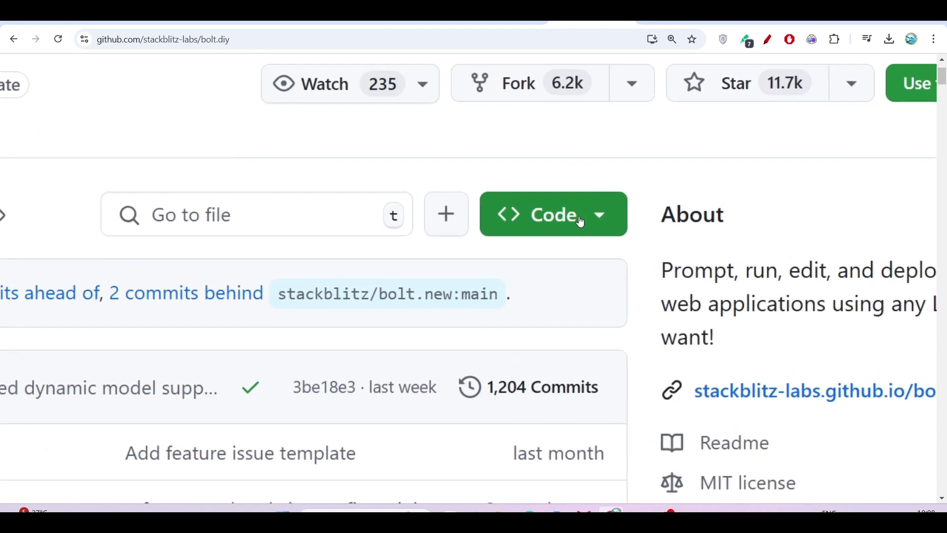
pyautogui.scroll(-3, 581, 223)
pyautogui.click(581, 223)
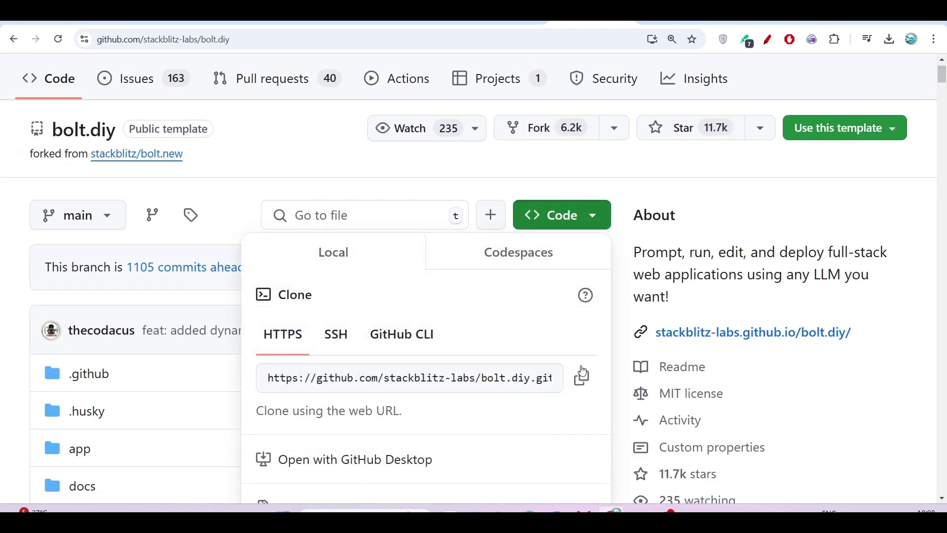
pyautogui.click(581, 378)
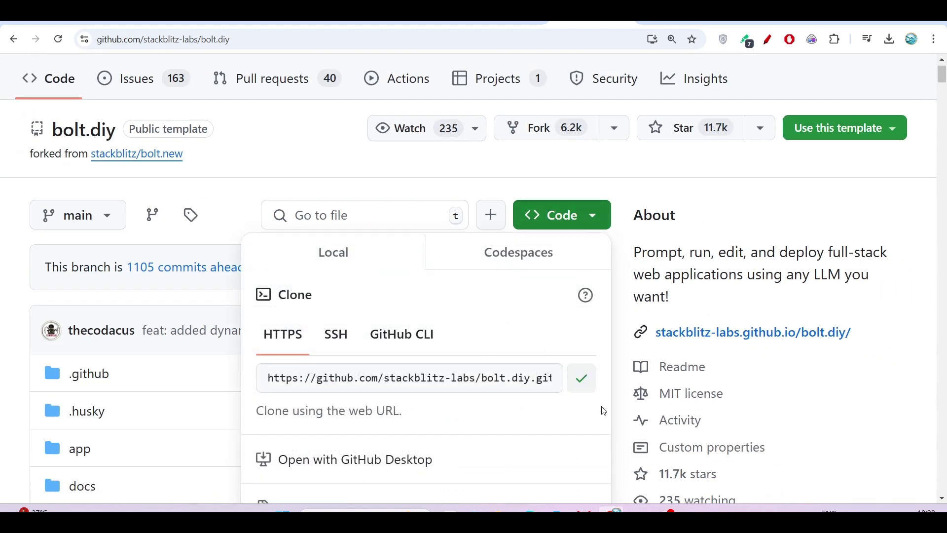
pyautogui.moveTo(637, 509)
pyautogui.click(692, 458)
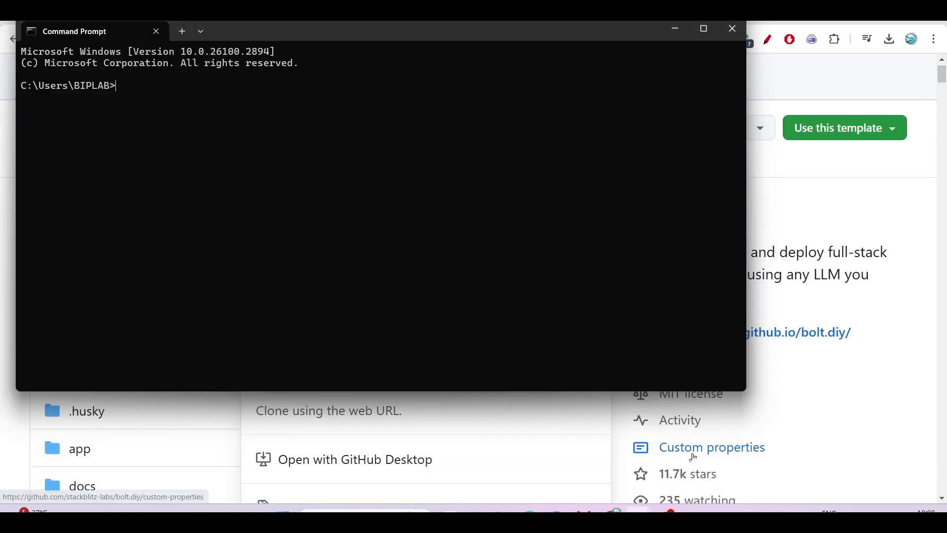
pyautogui.write('git')
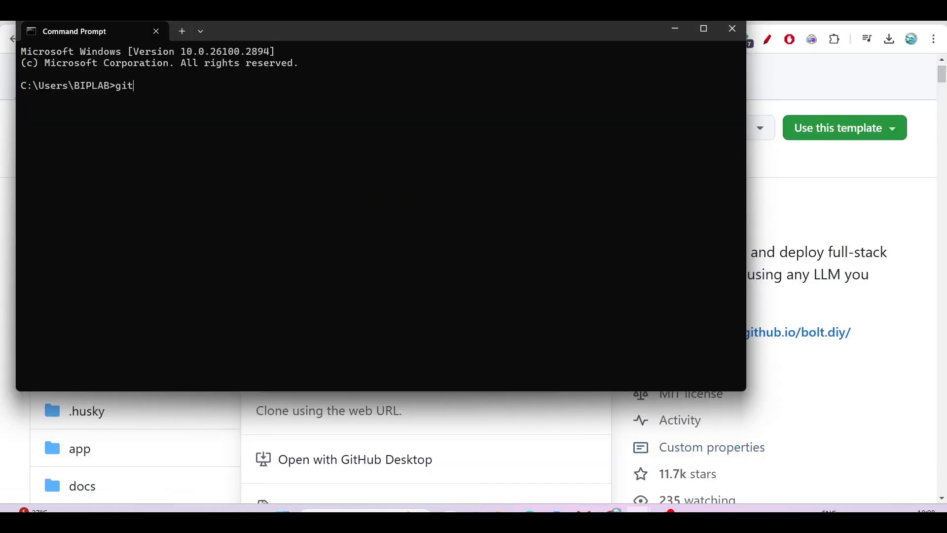
pyautogui.write(' clone')
pyautogui.hotkey('ctrl', 'v')
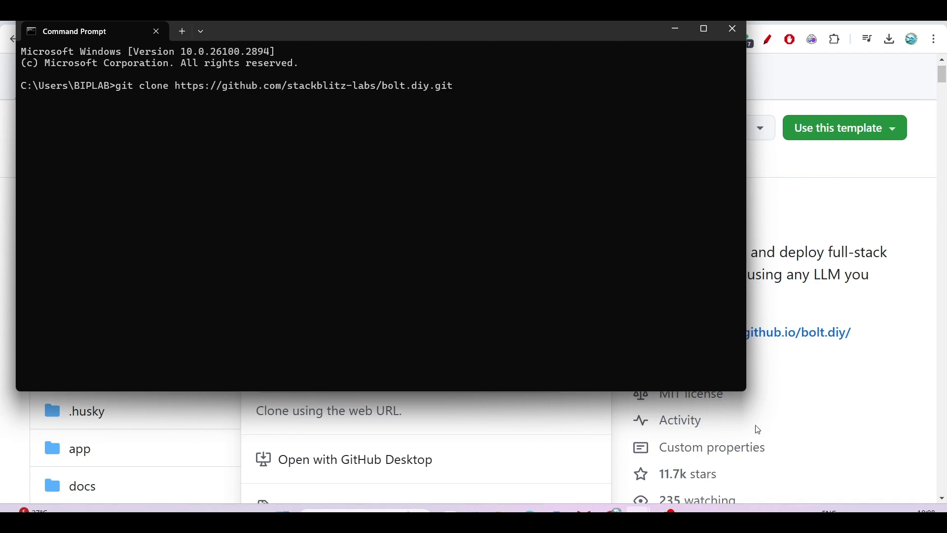
pyautogui.click(792, 432)
# Switch to File Explorer, open the bolt.diy folder on Local Disk (E:), and launch cmd from that location
pyautogui.moveTo(502, 509)
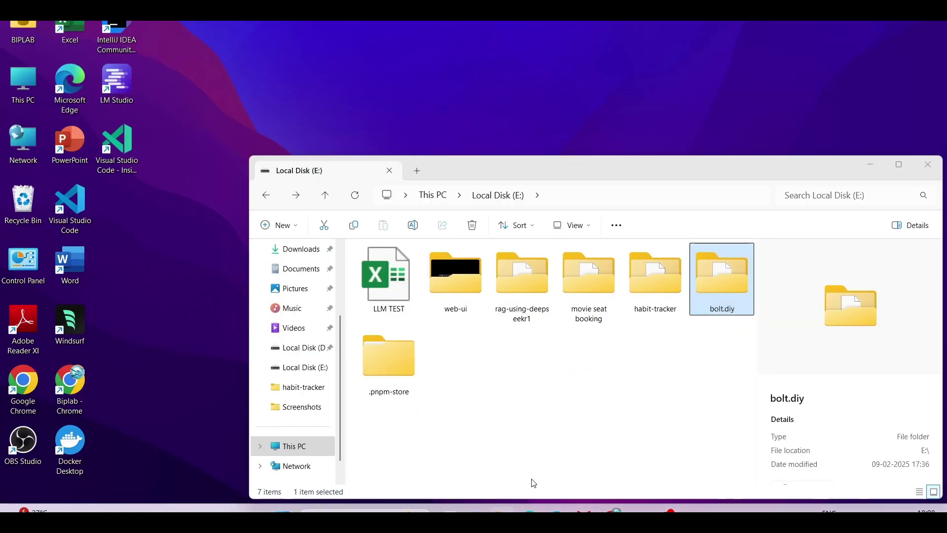
pyautogui.click(528, 473)
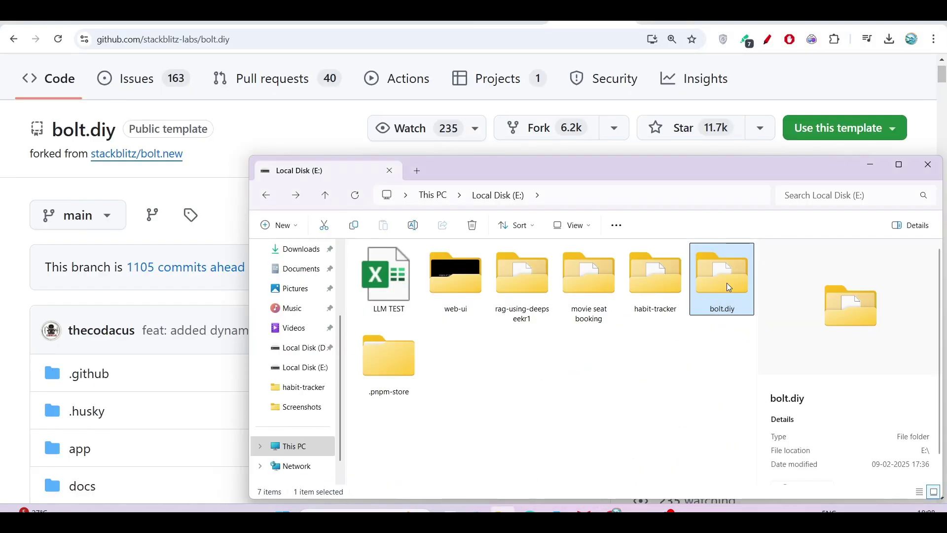
pyautogui.doubleClick(729, 287)
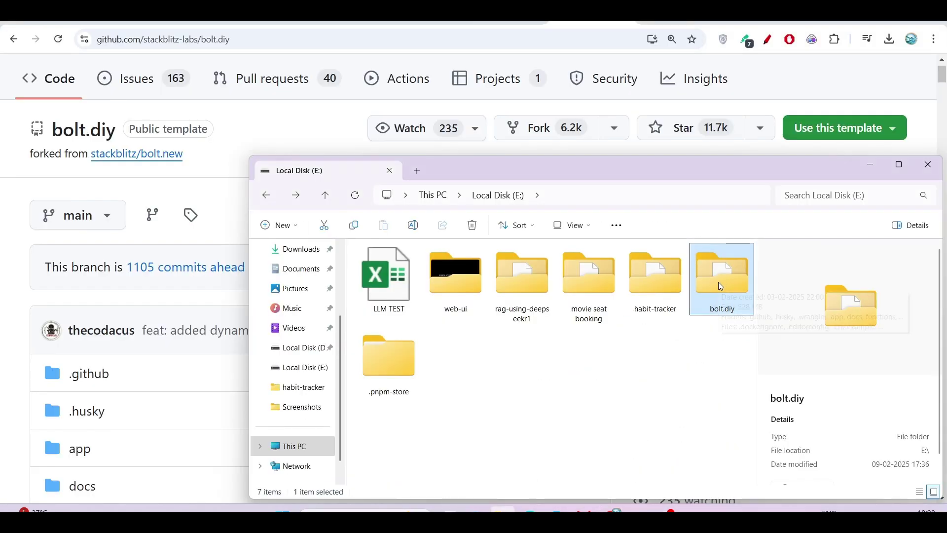
pyautogui.click(641, 196)
pyautogui.write('cmd')
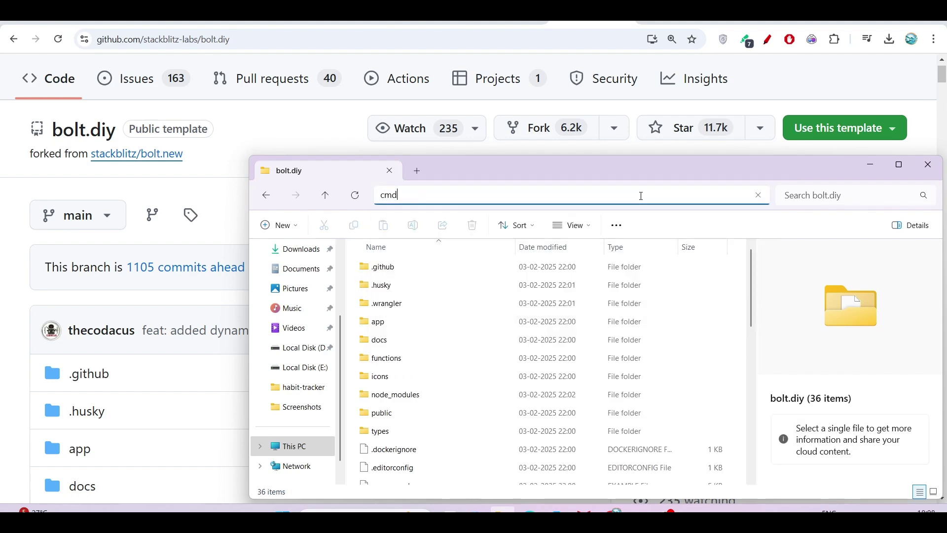
pyautogui.press('Return')
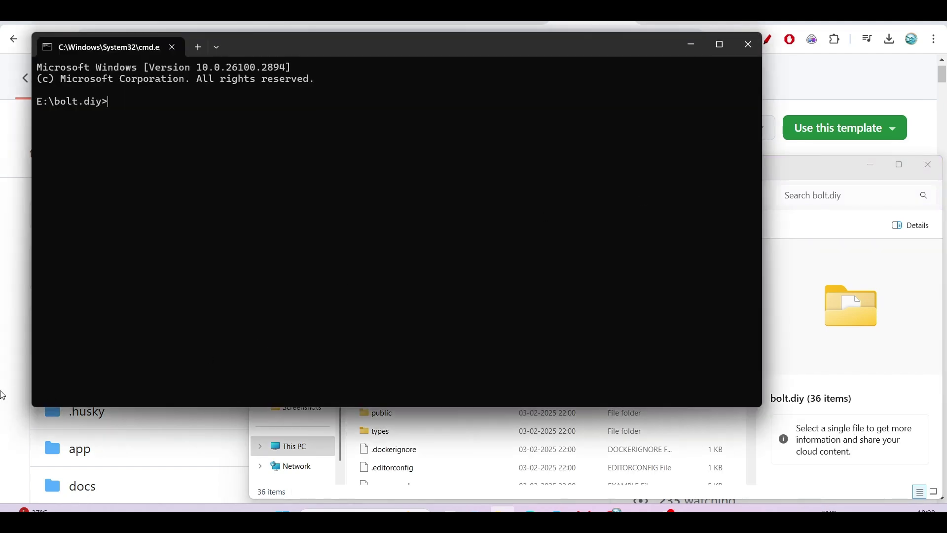
# Review the bolt.diy README's direct installation commands for pnpm, the project dependencies and starting the application
pyautogui.click(2, 395)
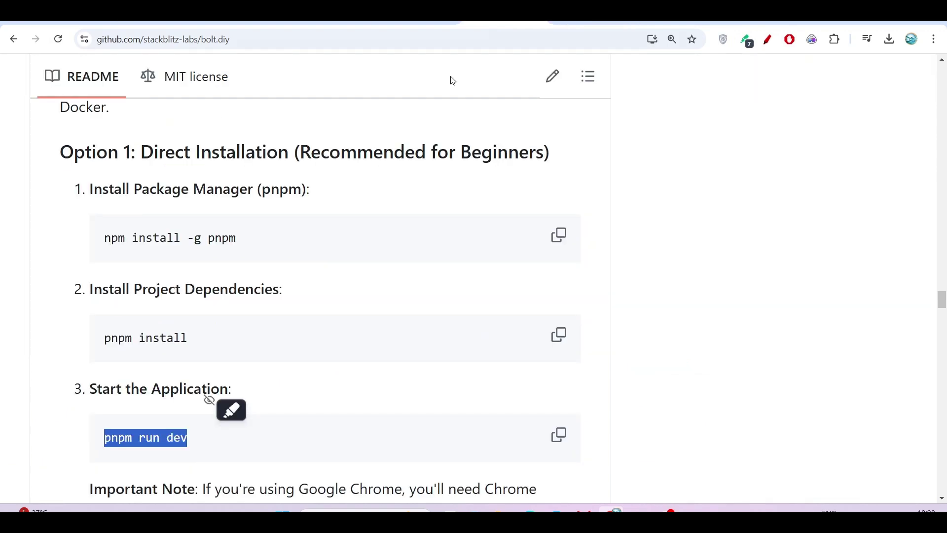
pyautogui.click(231, 257)
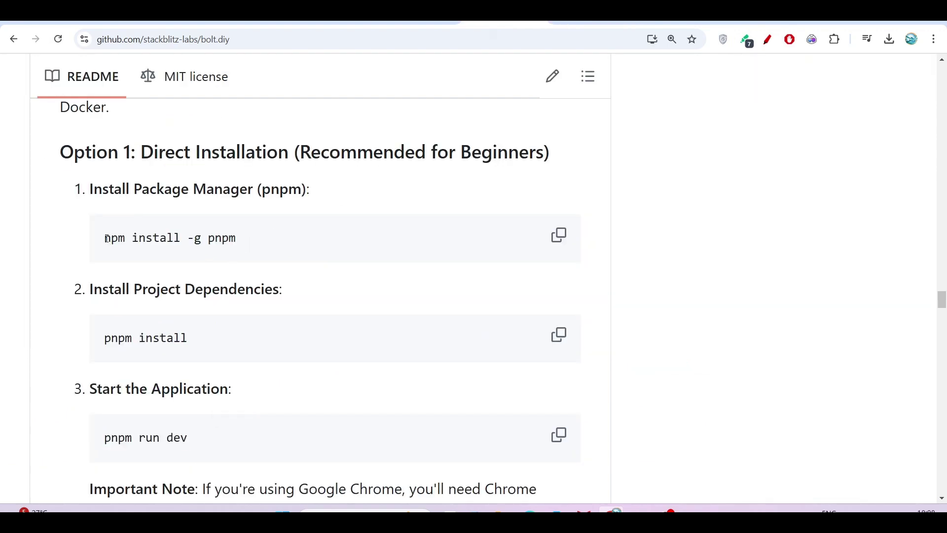
pyautogui.moveTo(105, 241); pyautogui.dragTo(249, 246)
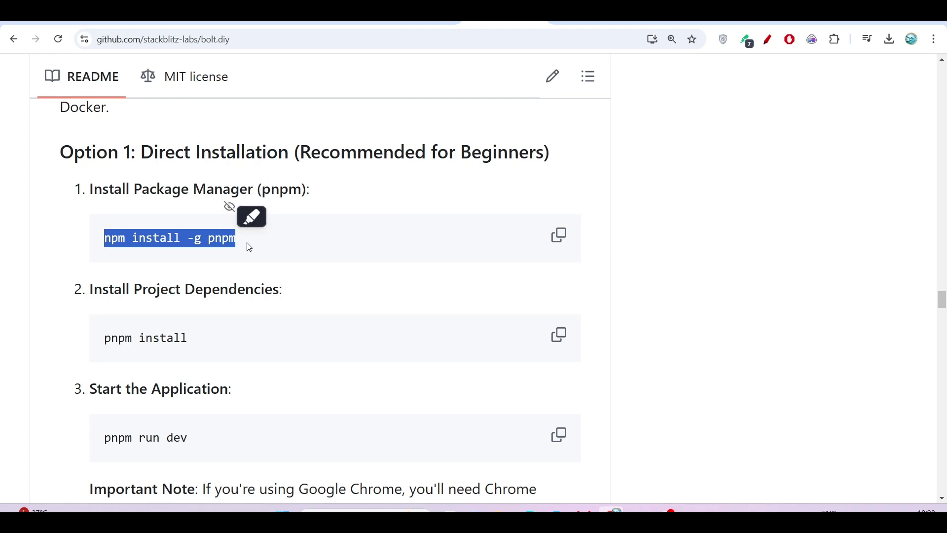
pyautogui.moveTo(104, 335); pyautogui.dragTo(210, 338)
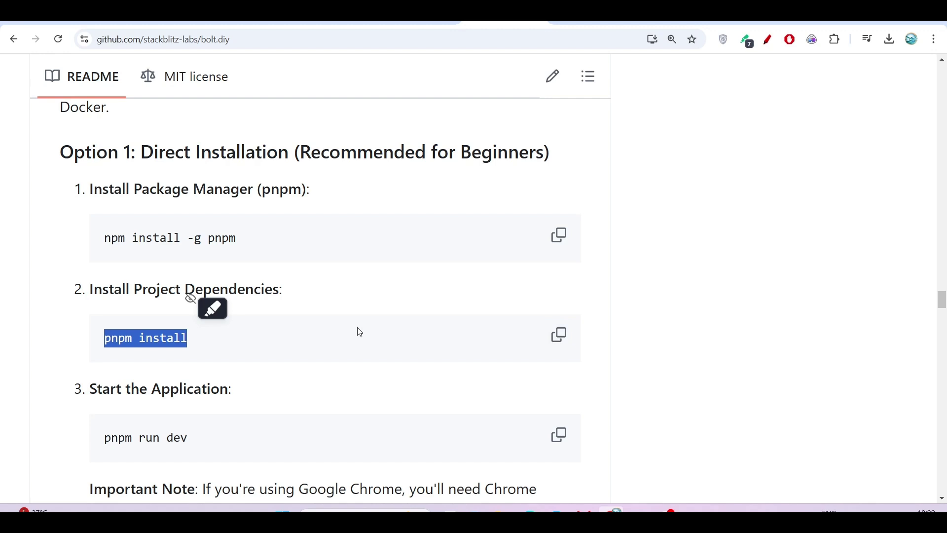
pyautogui.moveTo(637, 510)
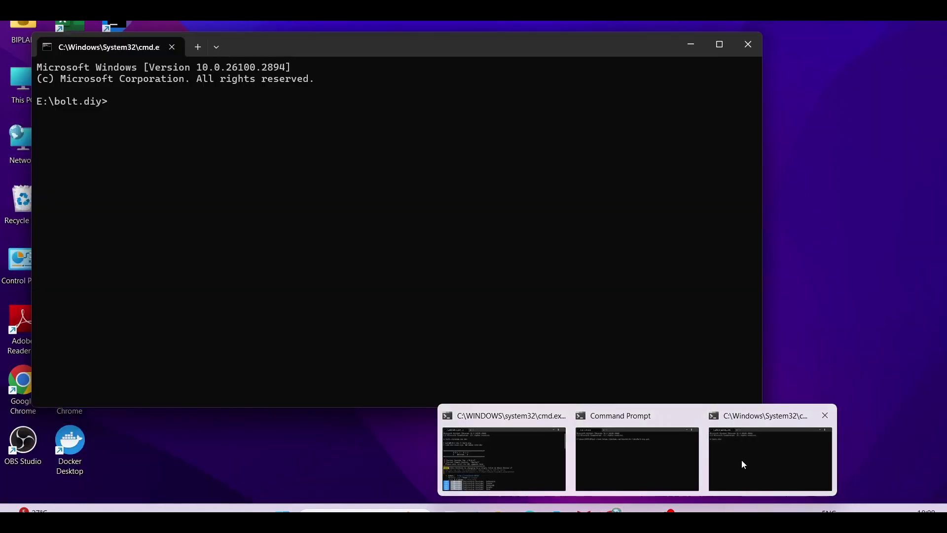
pyautogui.click(742, 459)
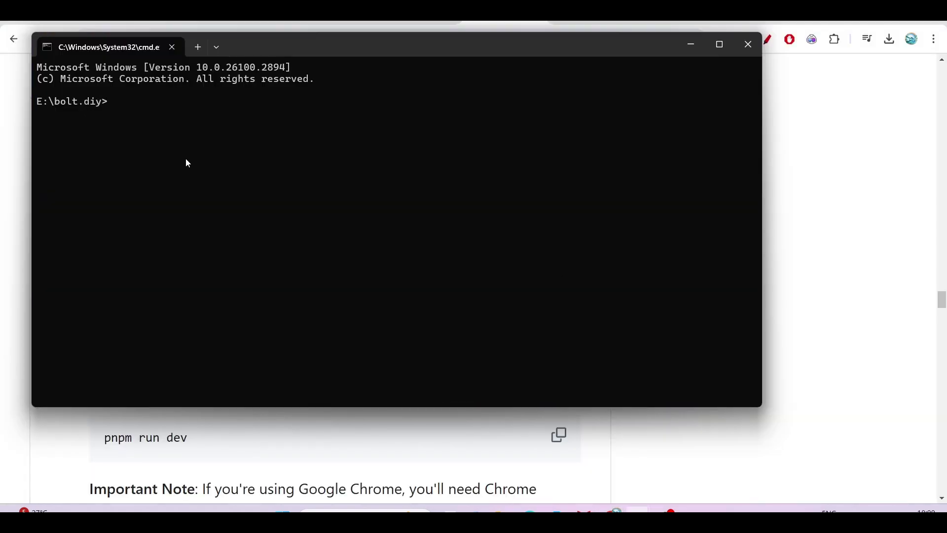
pyautogui.click(3, 336)
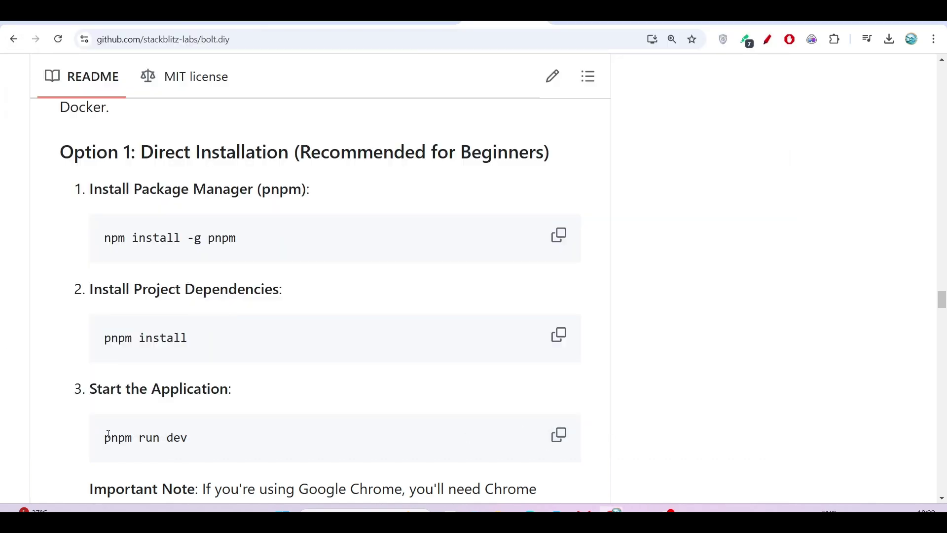
pyautogui.moveTo(108, 436); pyautogui.dragTo(217, 441)
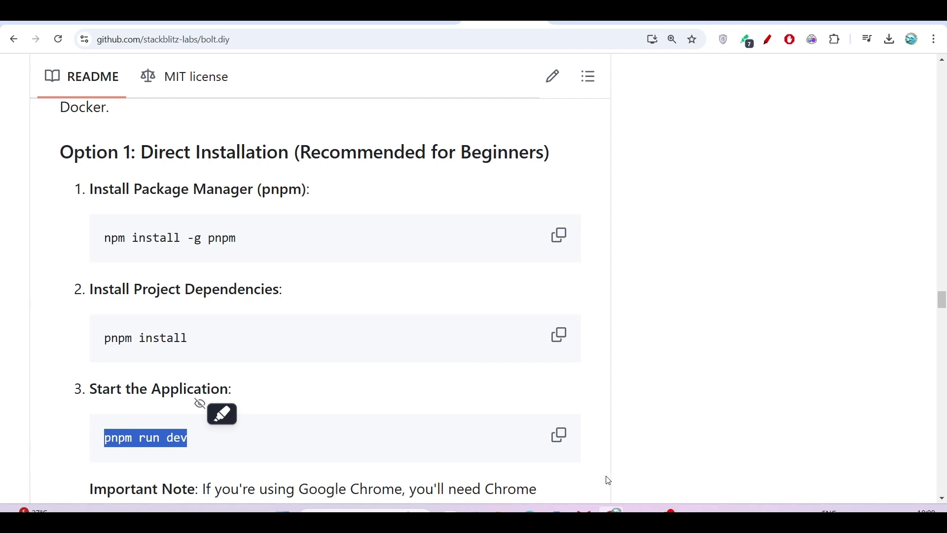
pyautogui.moveTo(637, 509)
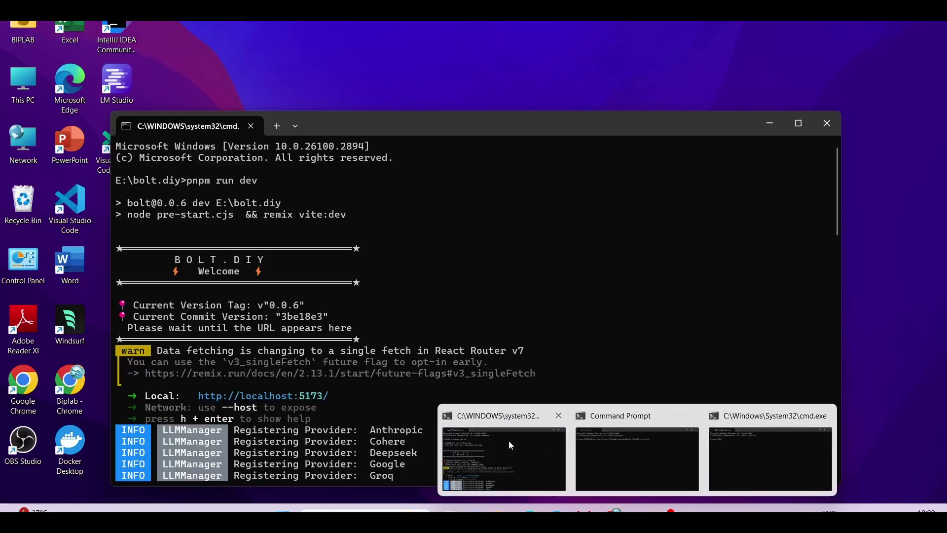
pyautogui.click(508, 440)
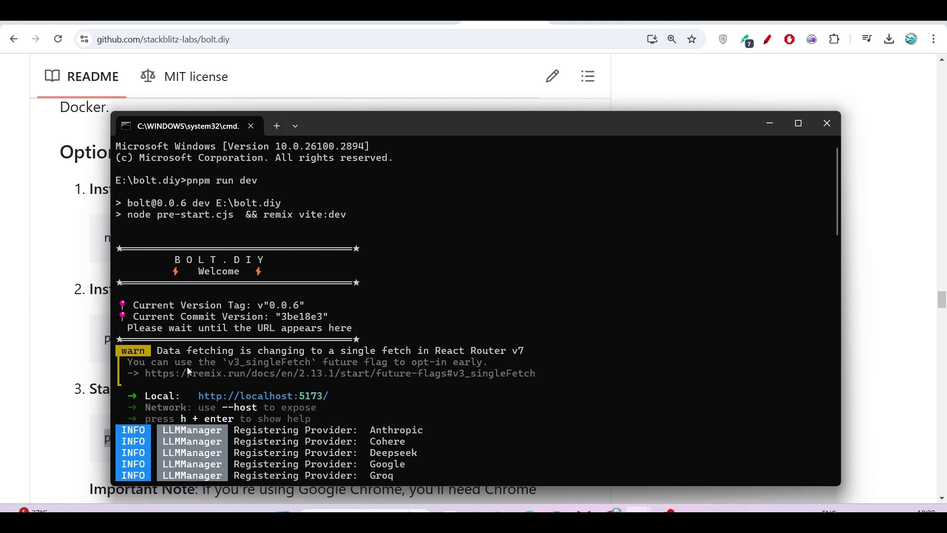
pyautogui.keyDown('ctrl'); pyautogui.click(318, 402); pyautogui.keyUp('ctrl')
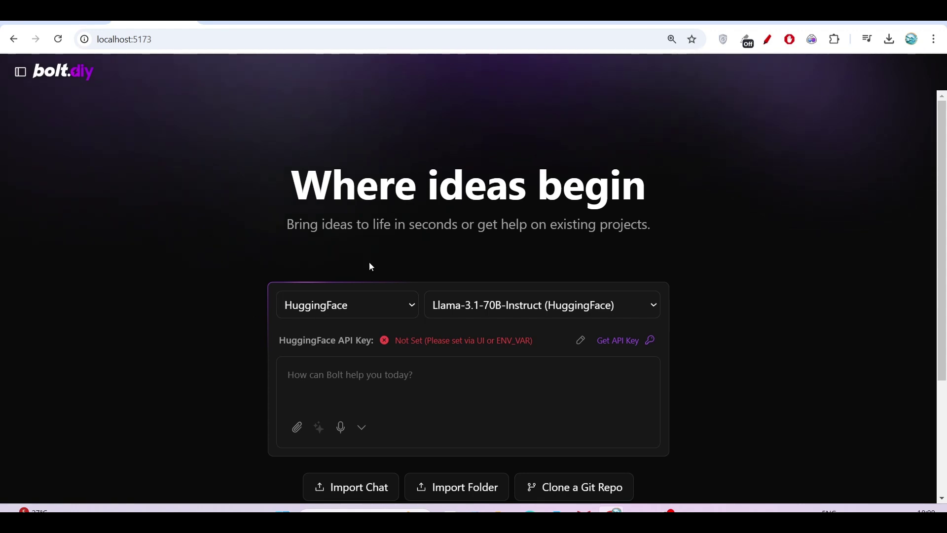
# Set the provider to OpenRouter and the model to Google: Gemini Pro 2.0 Experimental (free)
pyautogui.click(354, 310)
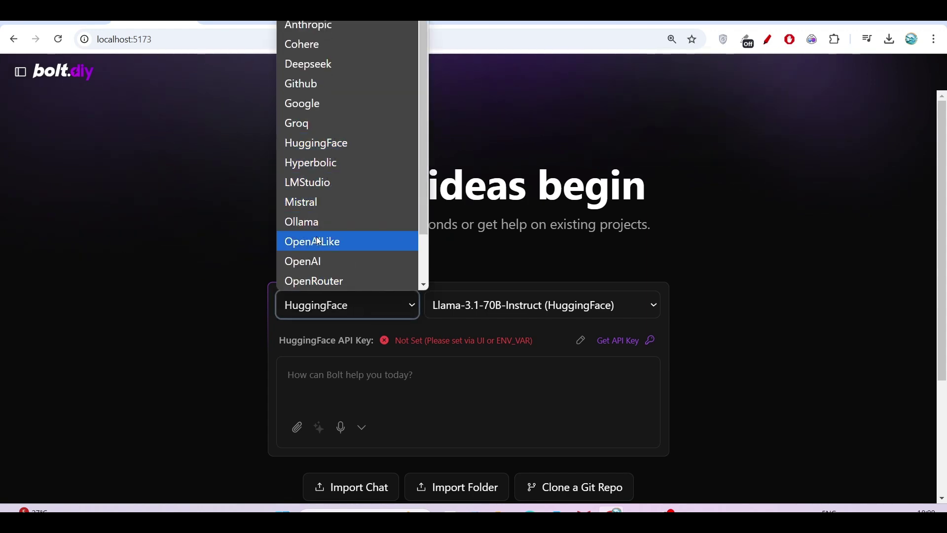
pyautogui.click(317, 282)
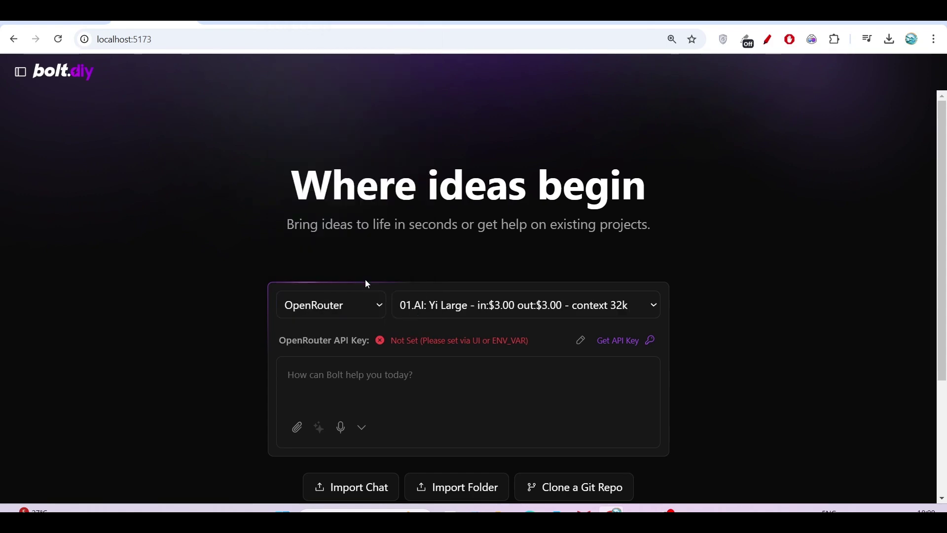
pyautogui.click(428, 306)
pyautogui.scroll(-8, 473, 175)
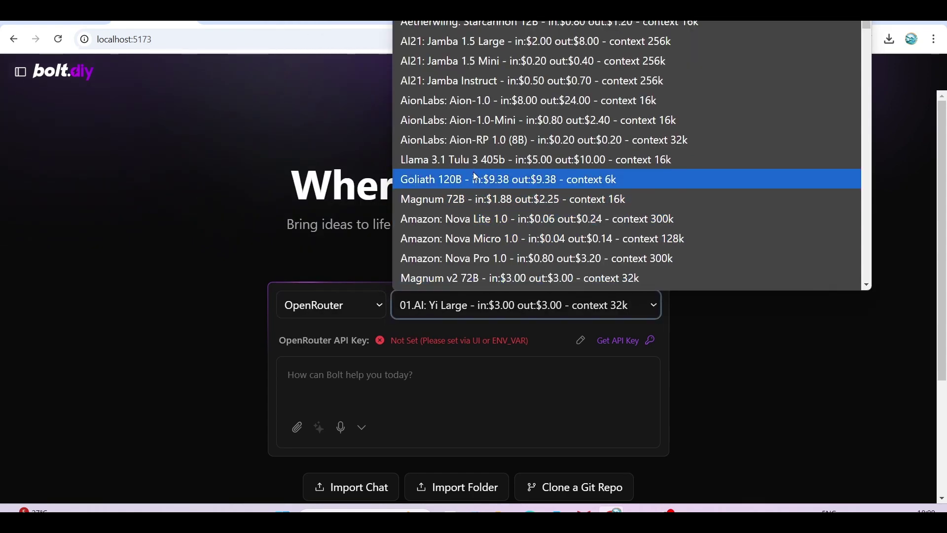
pyautogui.scroll(-12, 473, 173)
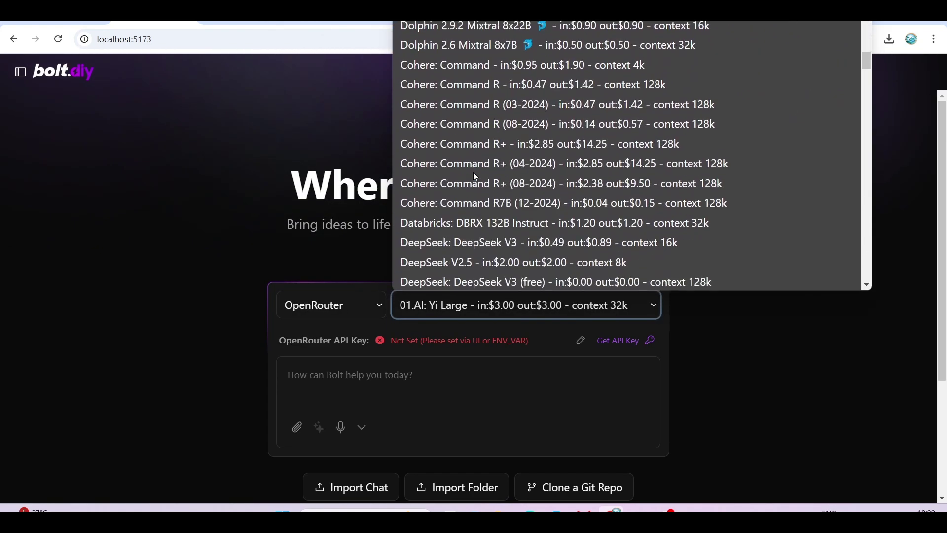
pyautogui.scroll(-5, 474, 175)
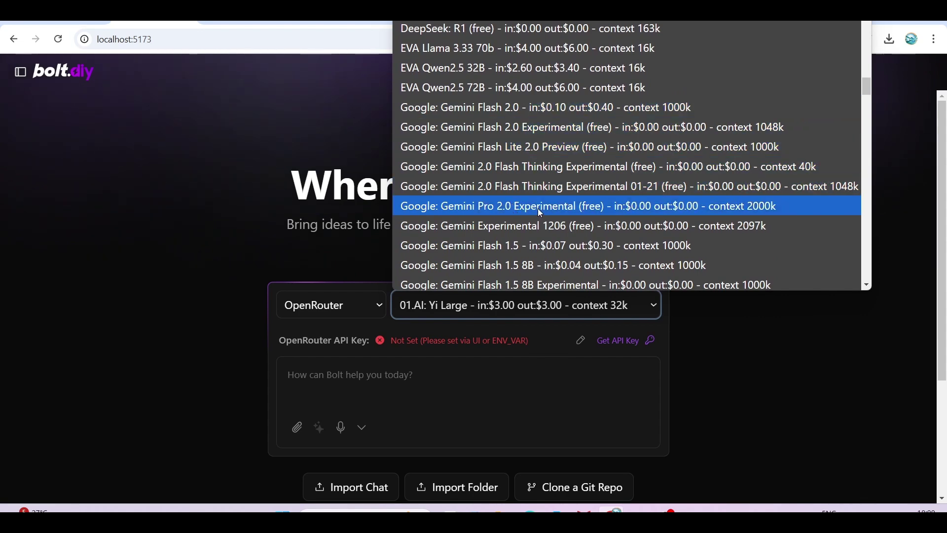
pyautogui.click(560, 208)
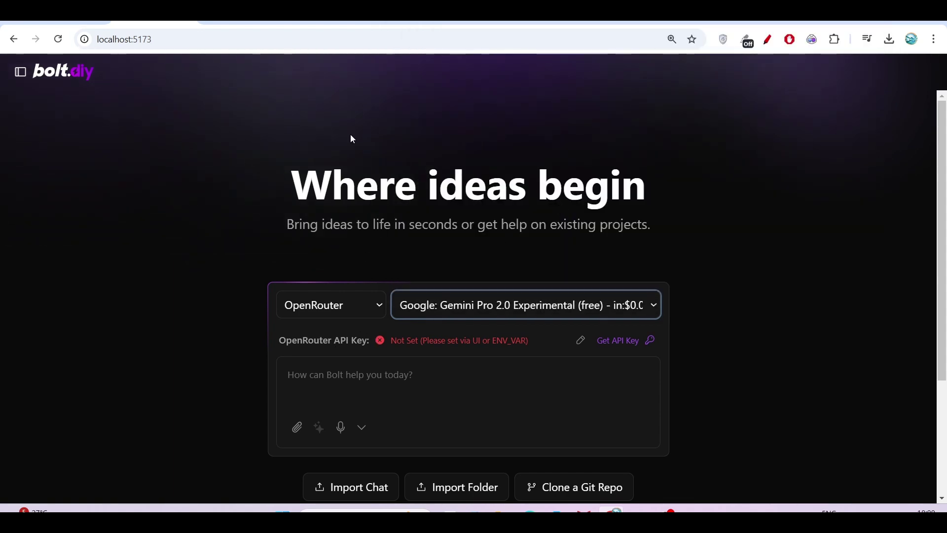
# Switch to the Gemini Pro 2.0 Experimental (free) page on OpenRouter and open API key creation from its API section
pyautogui.click(416, 12)
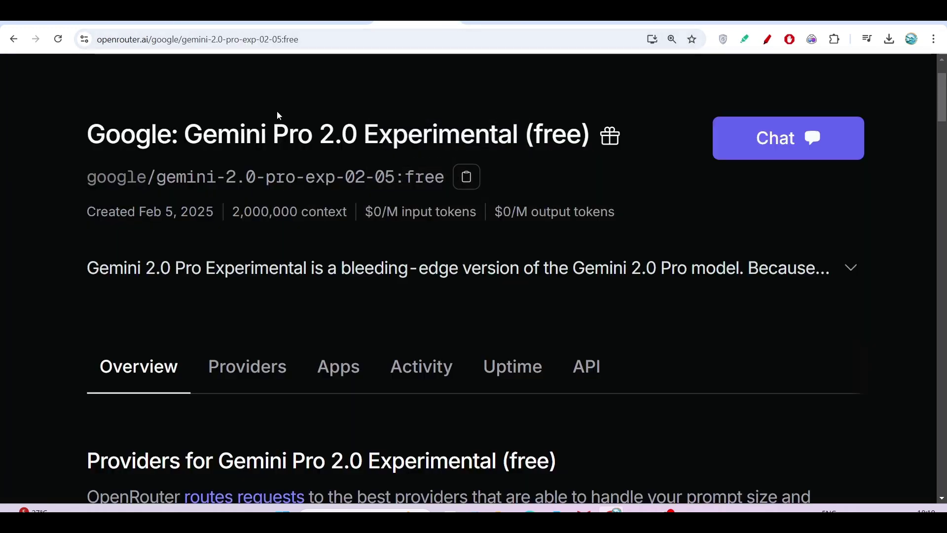
pyautogui.hotkey('ctrl', '-')
pyautogui.hotkey('ctrl', '-')
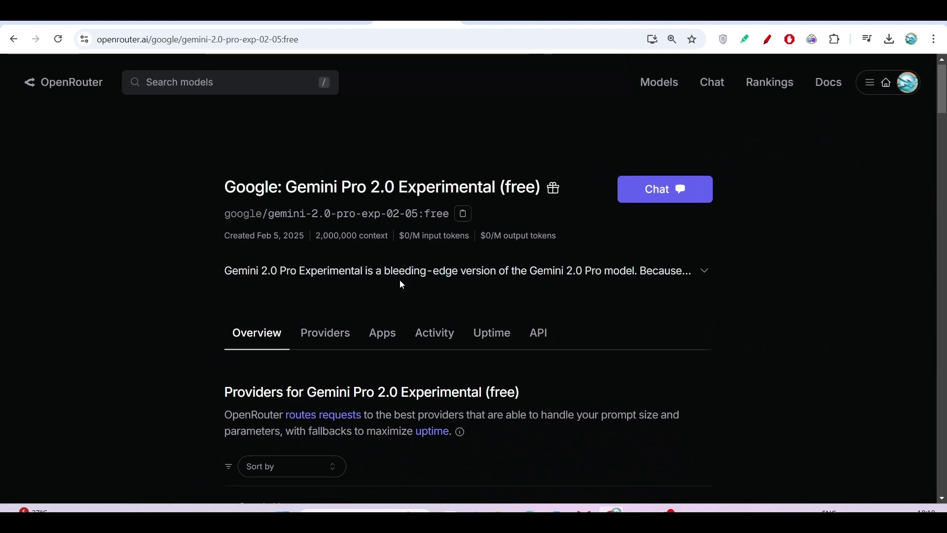
pyautogui.scroll(5, 554, 294)
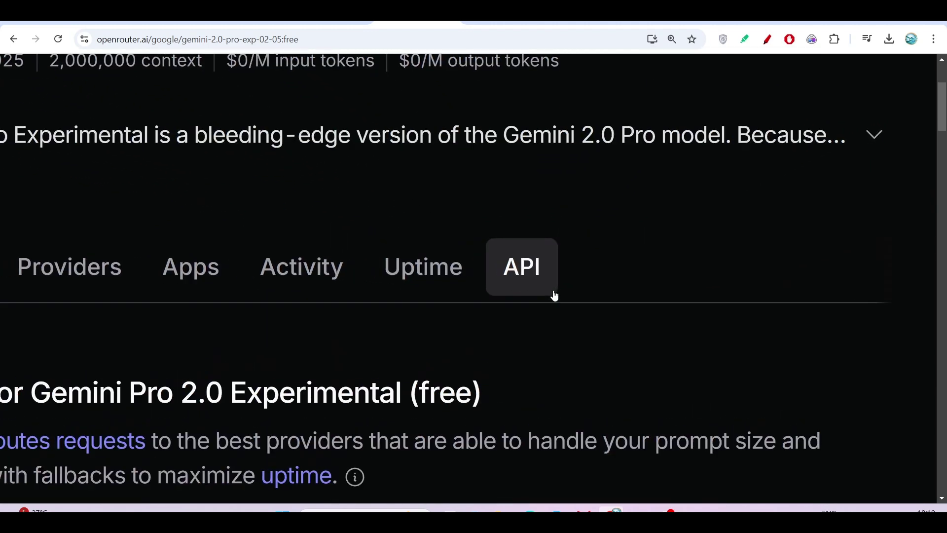
pyautogui.click(522, 283)
pyautogui.scroll(-5, 417, 299)
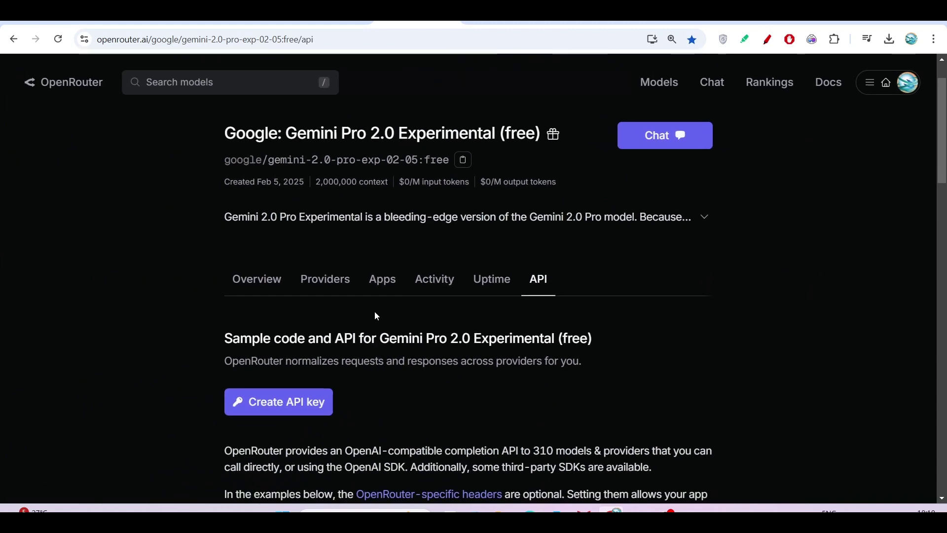
pyautogui.click(281, 408)
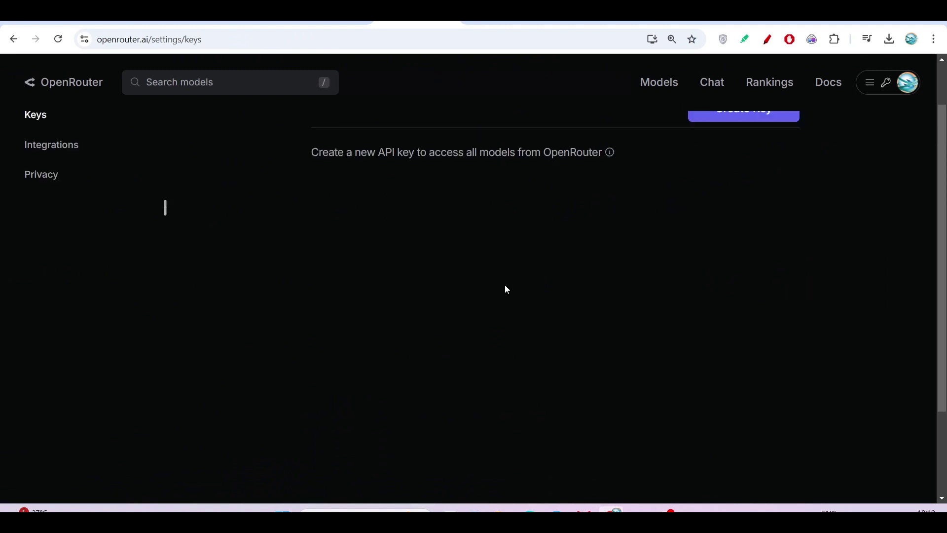
# Create an OpenRouter API key named aidigipt with no credit limit and copy the new key
pyautogui.scroll(2, 507, 289)
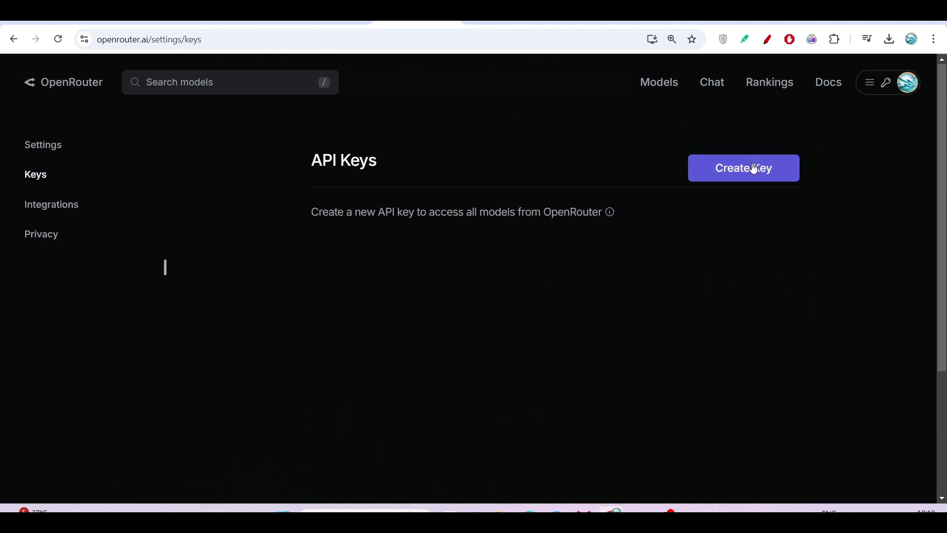
pyautogui.click(754, 169)
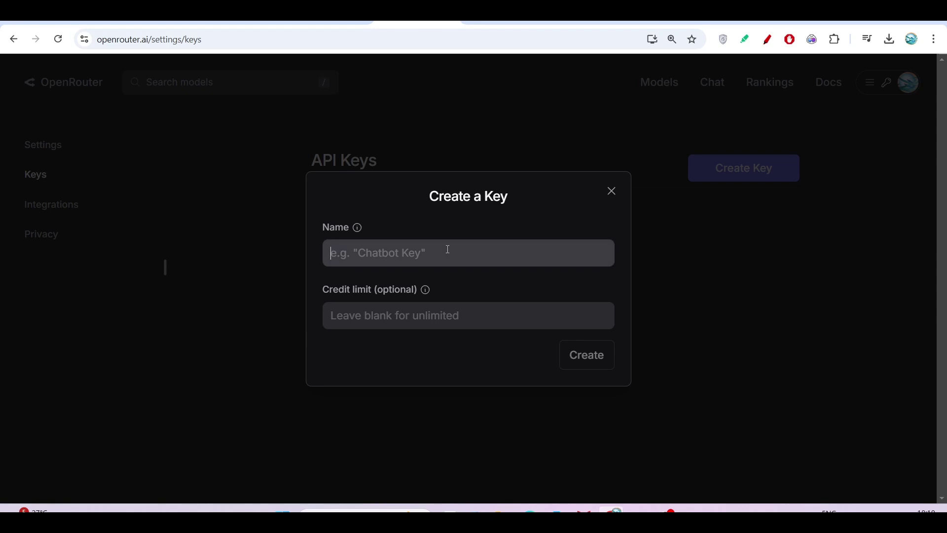
pyautogui.write('ai')
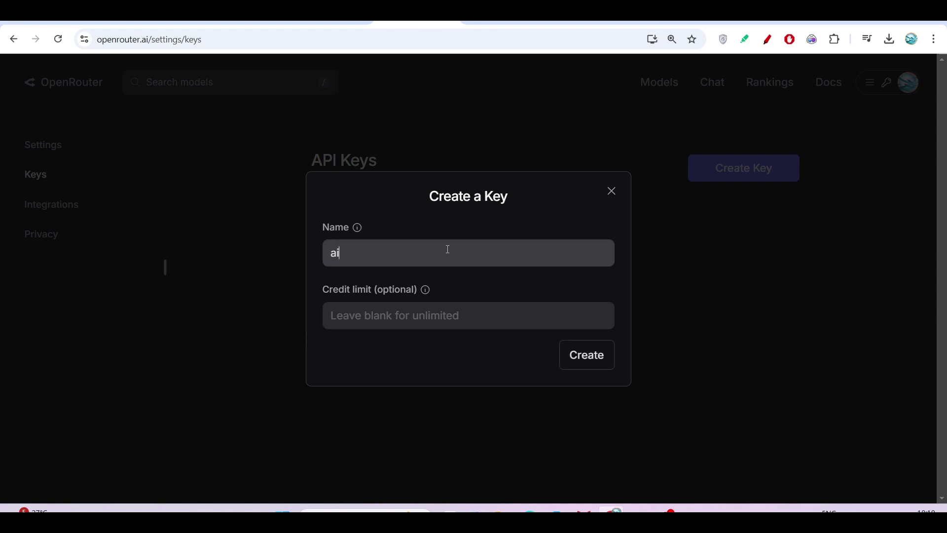
pyautogui.write('digipt')
pyautogui.click(597, 364)
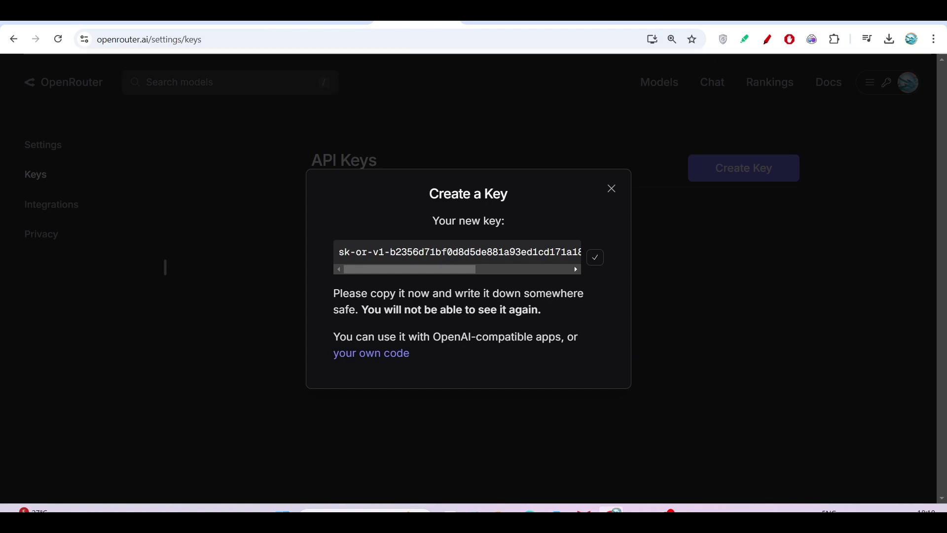
# Switch to bolt.diy, replace any autofilled value with the copied OpenRouter API key, save it, and decline the browser's password update
pyautogui.click(154, 22)
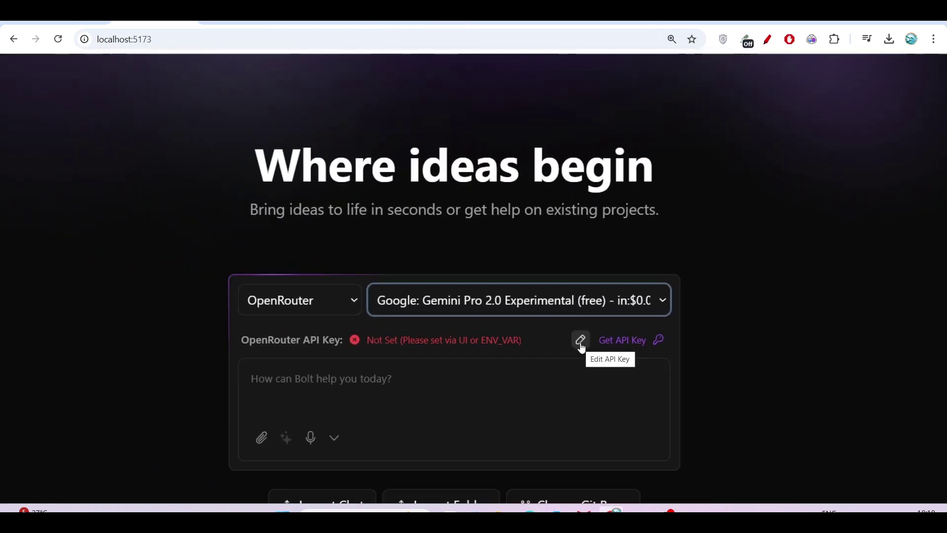
pyautogui.click(581, 341)
pyautogui.hotkey('ctrl', 'v')
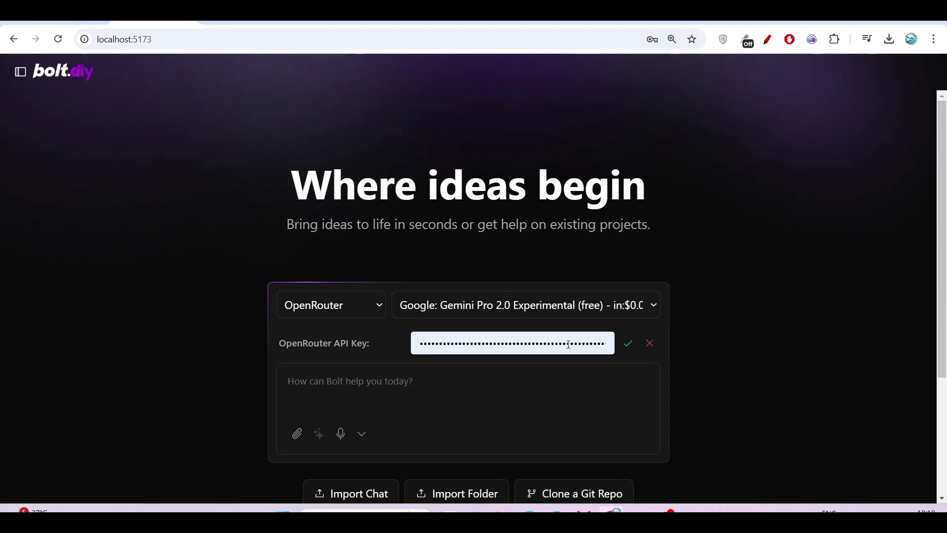
pyautogui.doubleClick(536, 347)
pyautogui.press('BackSpace')
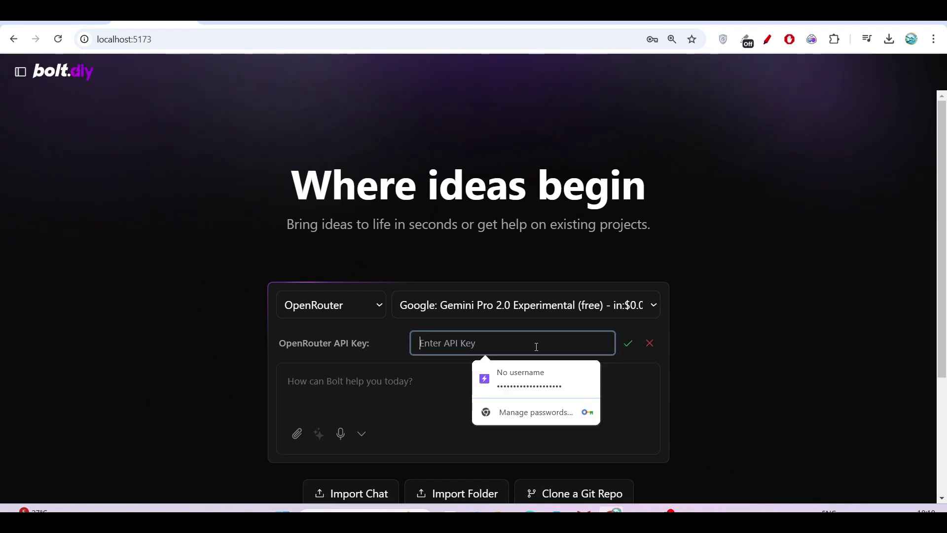
pyautogui.hotkey('ctrl', 'v')
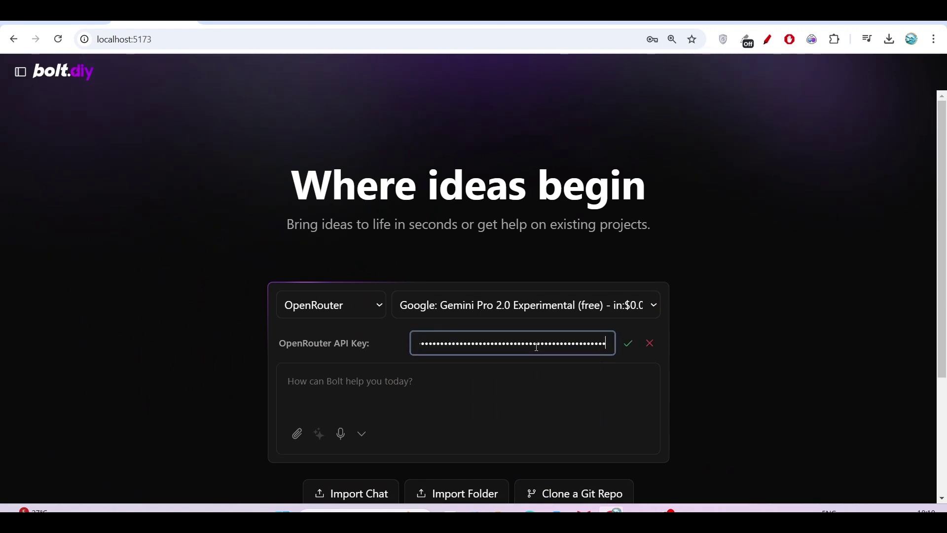
pyautogui.click(628, 345)
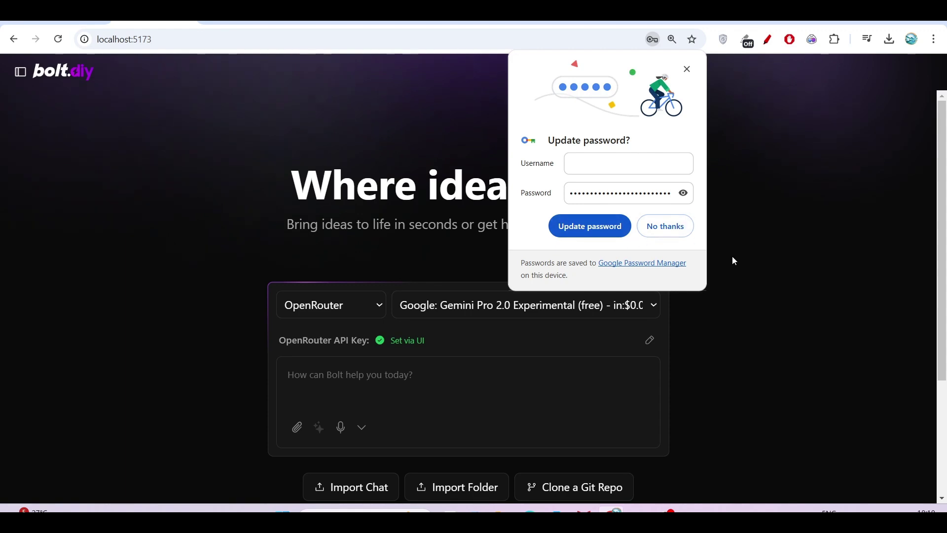
pyautogui.click(659, 230)
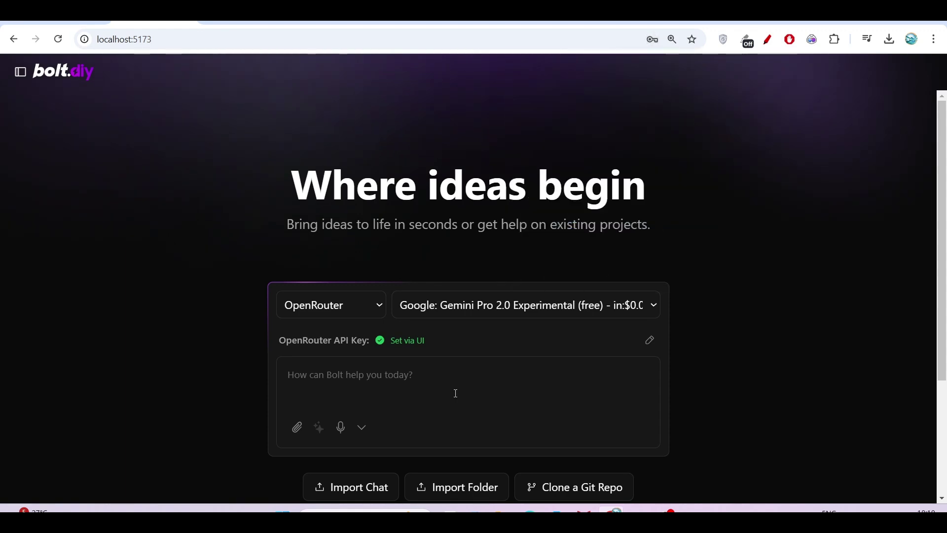
# Copy the Pomodoro Timer idea with its description and features from the ChatGPT conversation into the bolt.diy prompt
pyautogui.click(411, 404)
pyautogui.click(679, 22)
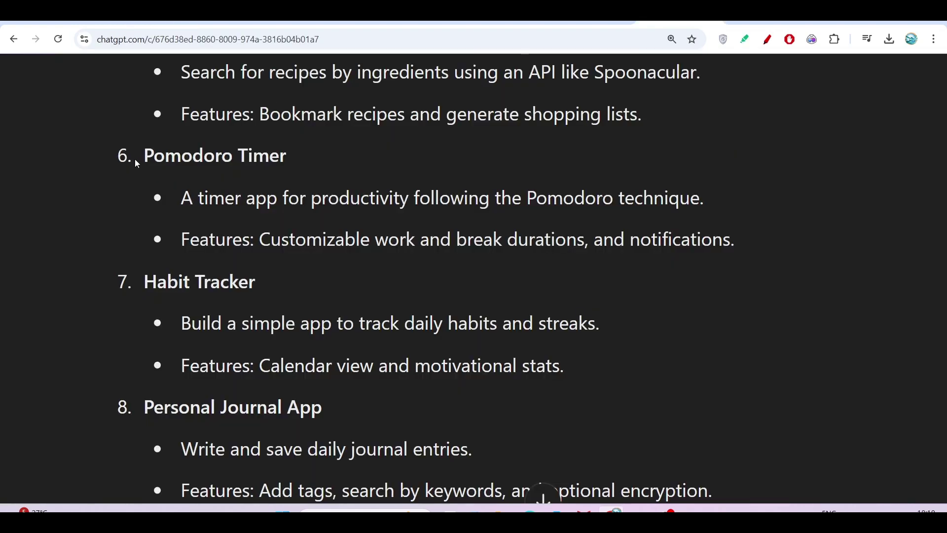
pyautogui.moveTo(142, 155)
pyautogui.mouseDown()
pyautogui.moveTo(368, 207)
pyautogui.moveTo(241, 224)
pyautogui.moveTo(745, 238)
pyautogui.mouseUp()
pyautogui.hotkey('ctrl', 'c')
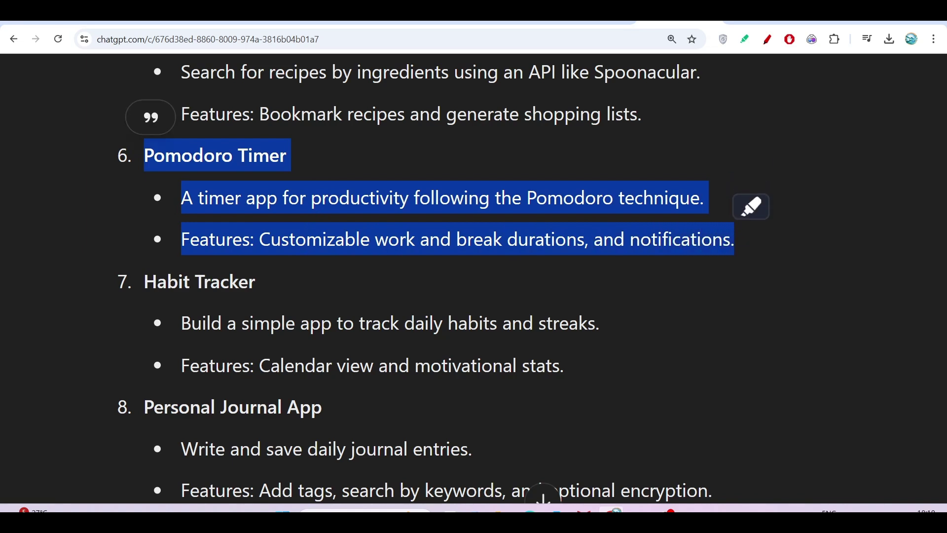
pyautogui.click(154, 22)
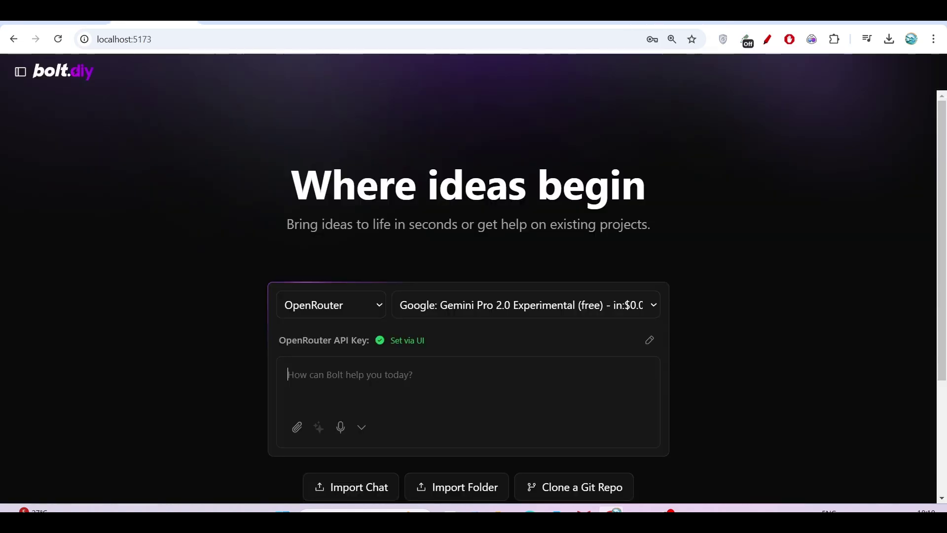
pyautogui.click(361, 368)
pyautogui.hotkey('ctrl', 'v')
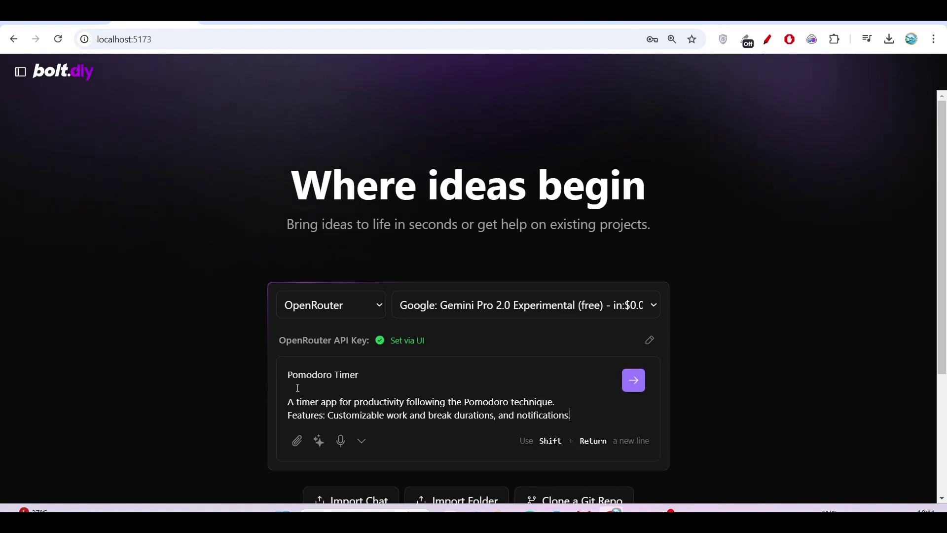
# Replace "app" with "website" in the Pomodoro Timer prompt and submit it
pyautogui.doubleClick(313, 398)
pyautogui.doubleClick(341, 398)
pyautogui.click(332, 397)
pyautogui.doubleClick(326, 397)
pyautogui.write('website')
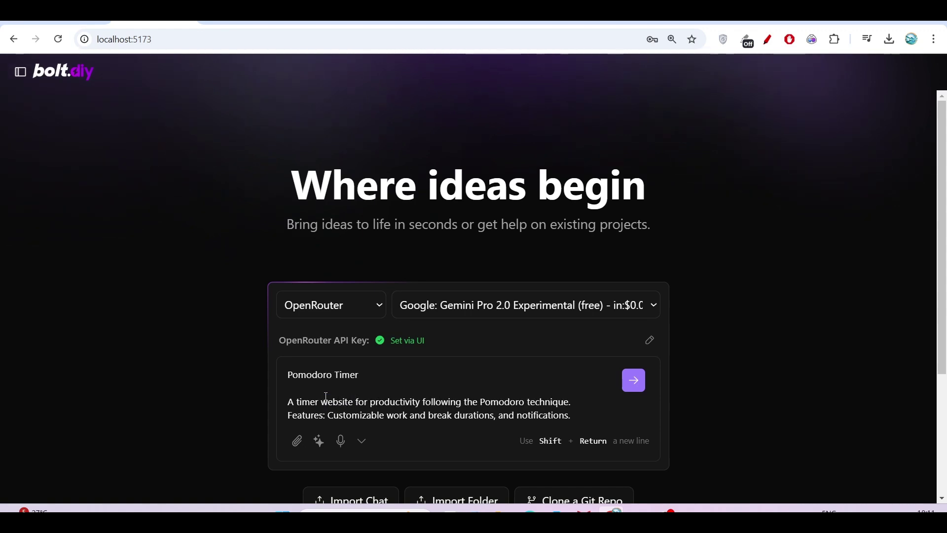
pyautogui.click(633, 381)
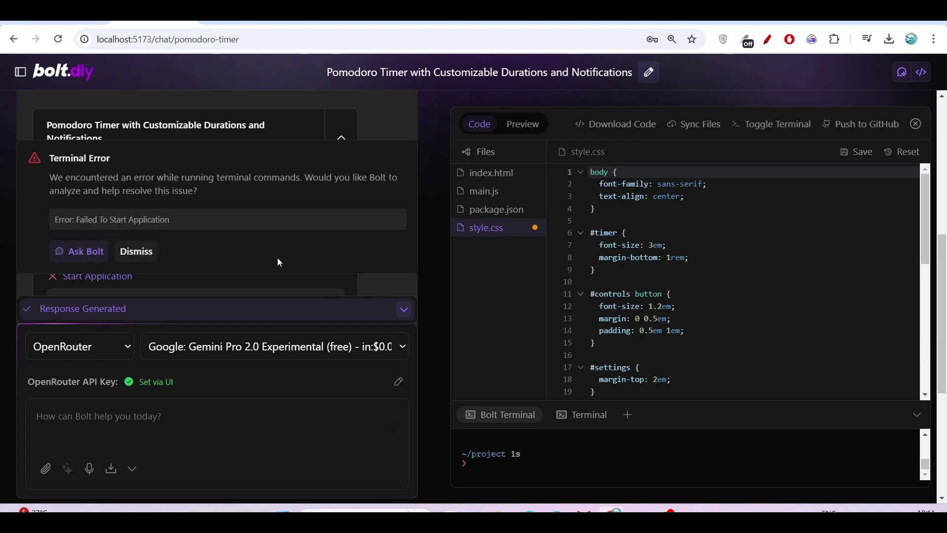
# Ask Bolt to resolve the terminal error, and review its response alongside the Pomodoro Timer preview
pyautogui.click(91, 251)
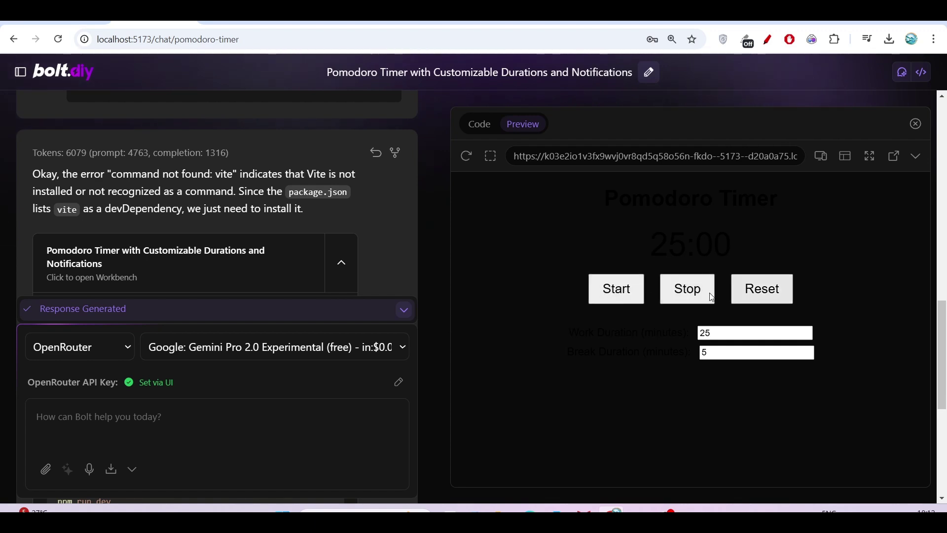
pyautogui.scroll(-3, 492, 221)
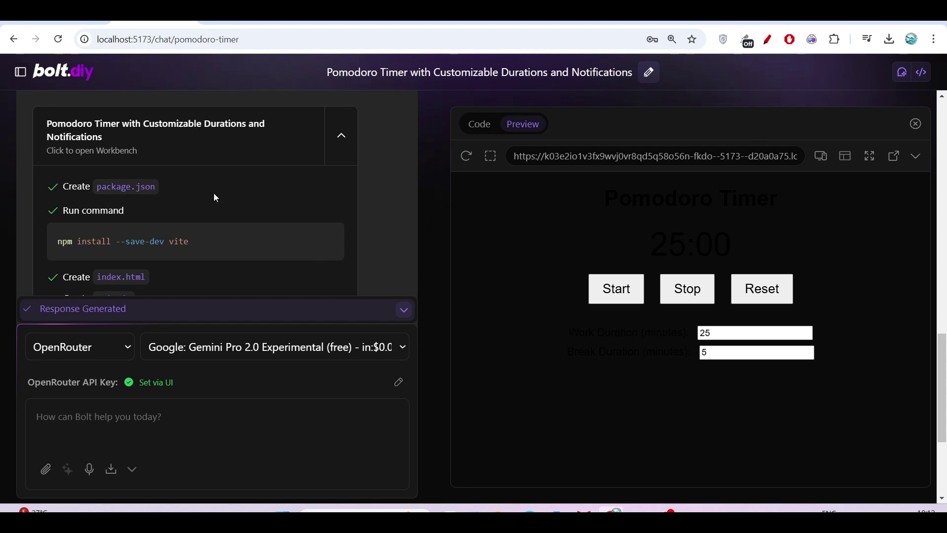
pyautogui.scroll(-4, 147, 292)
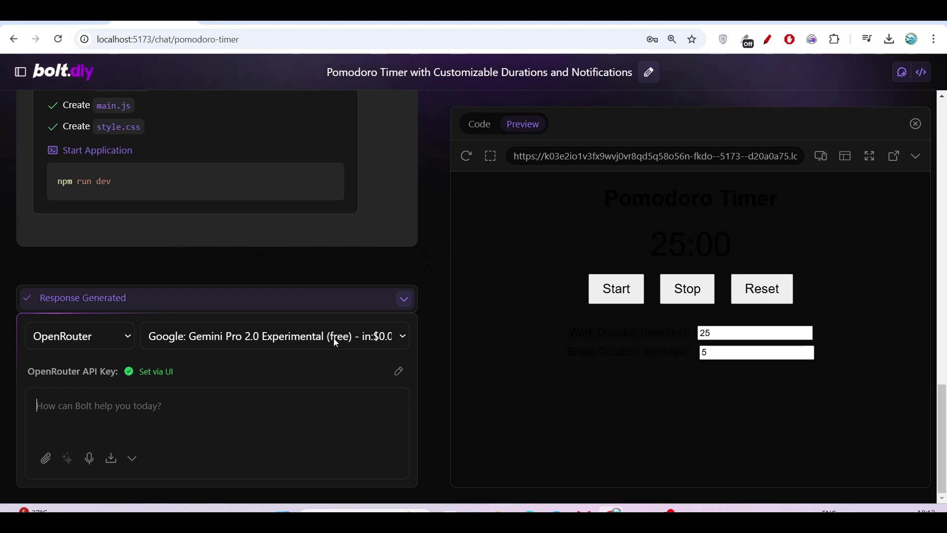
pyautogui.scroll(5, 334, 339)
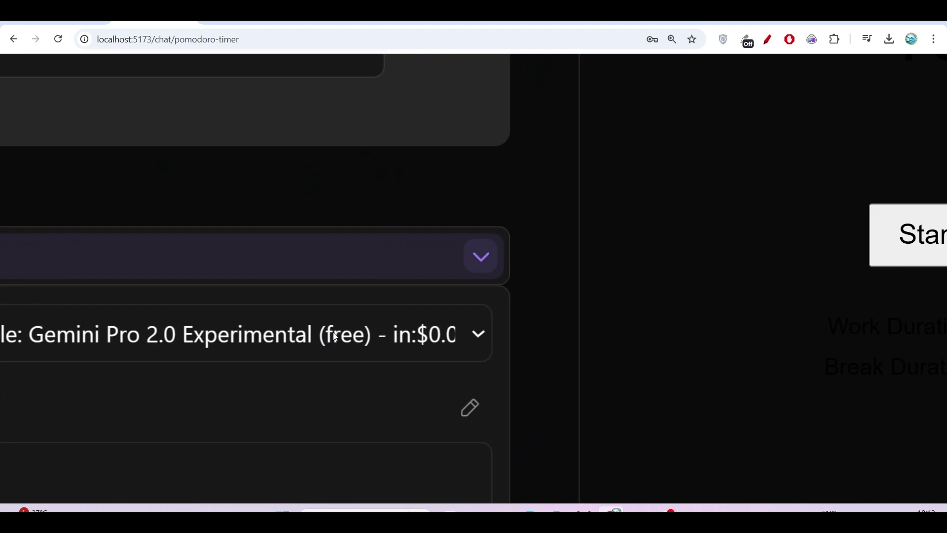
pyautogui.scroll(-5, 343, 313)
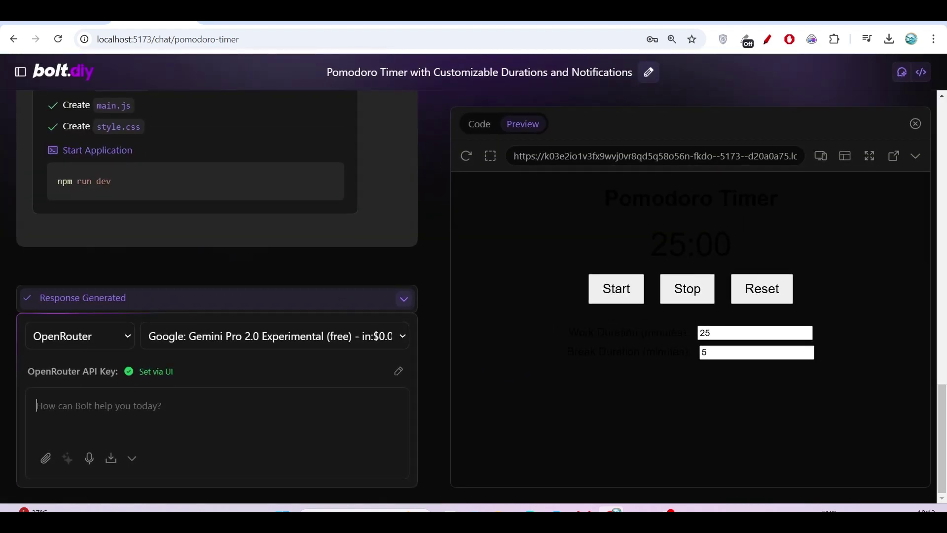
# Switch to the AiDigipt YouTube channel and browse its latest videos
pyautogui.click(765, 16)
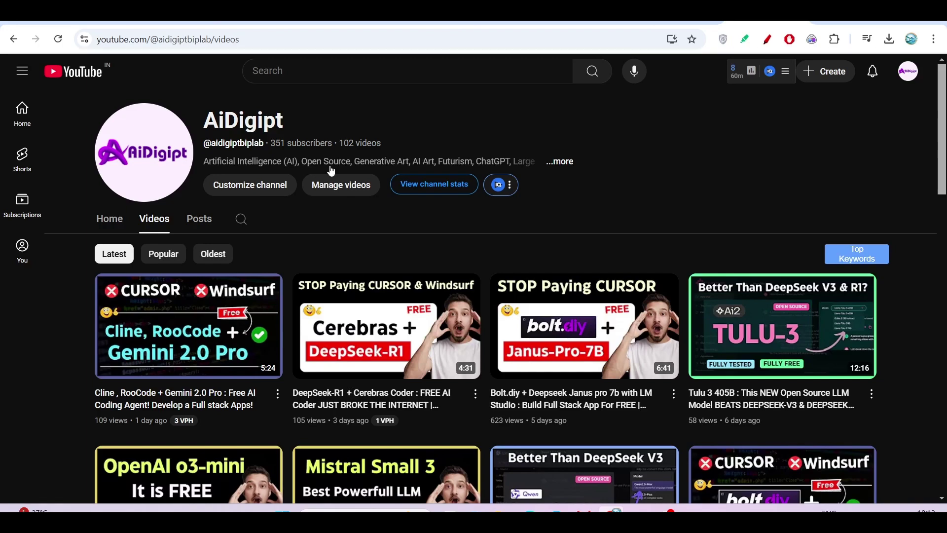
pyautogui.scroll(5, 2, 369)
pyautogui.scroll(1, 2, 373)
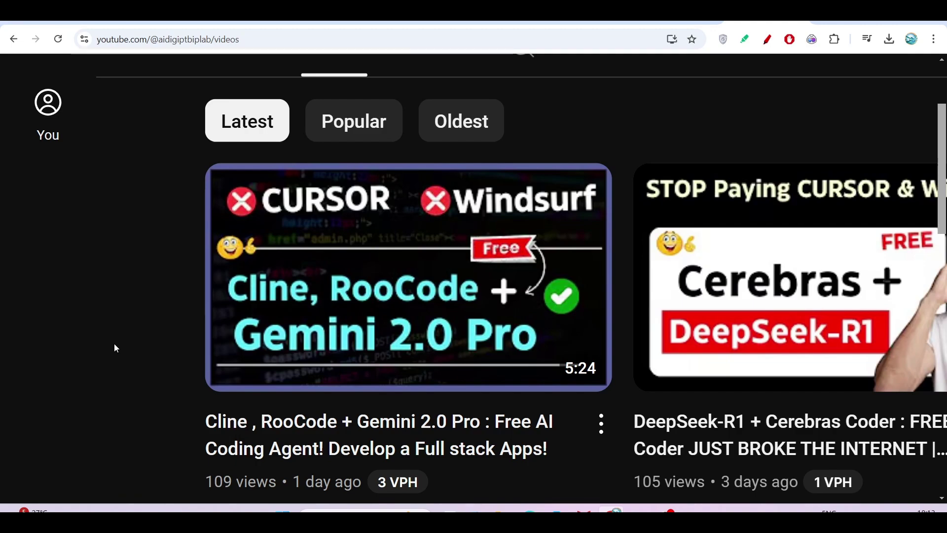
pyautogui.scroll(-5, 114, 343)
pyautogui.scroll(5, 471, 171)
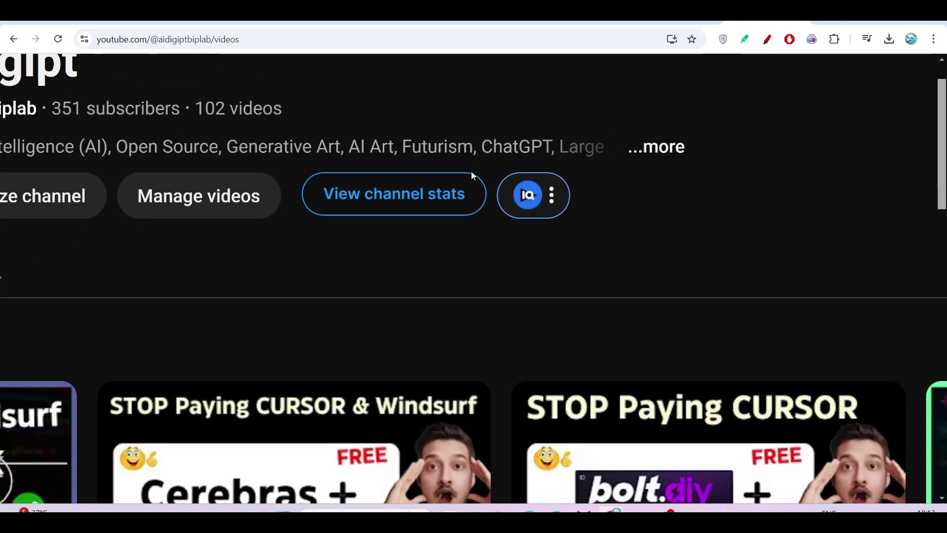
pyautogui.scroll(-4, 471, 170)
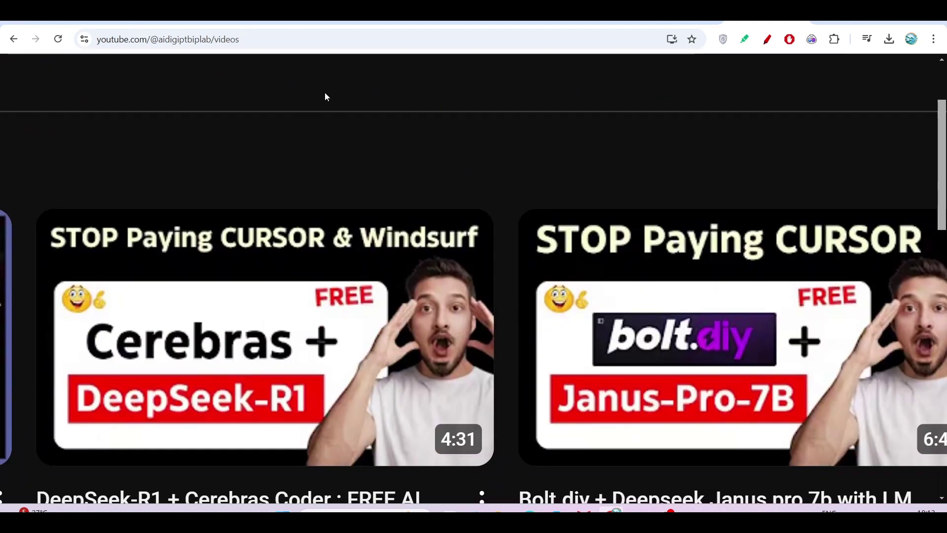
pyautogui.scroll(-1, 345, 222)
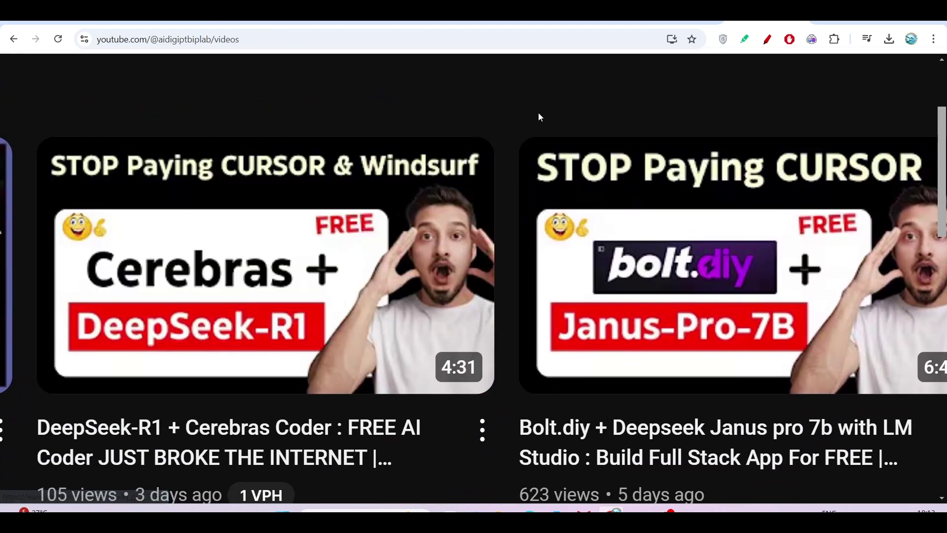
pyautogui.scroll(1, 752, 127)
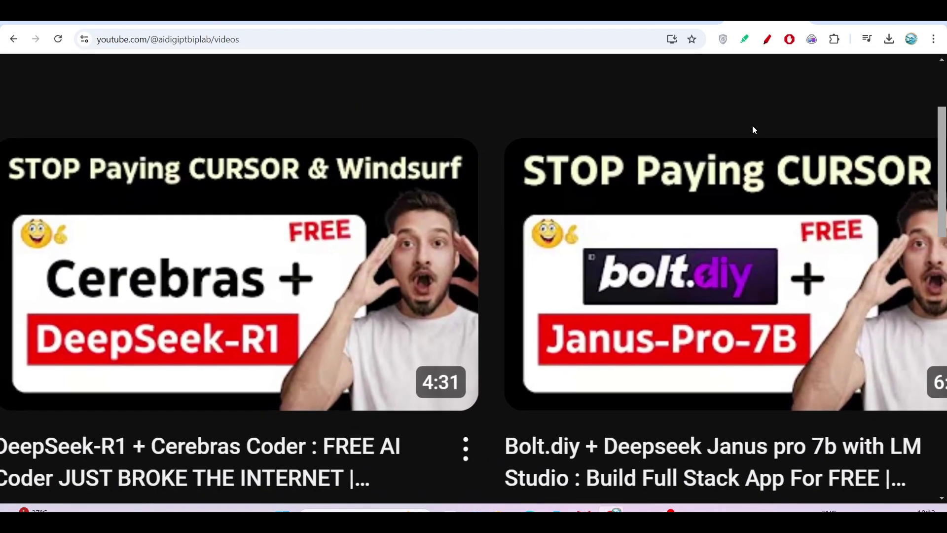
pyautogui.scroll(-1, 752, 126)
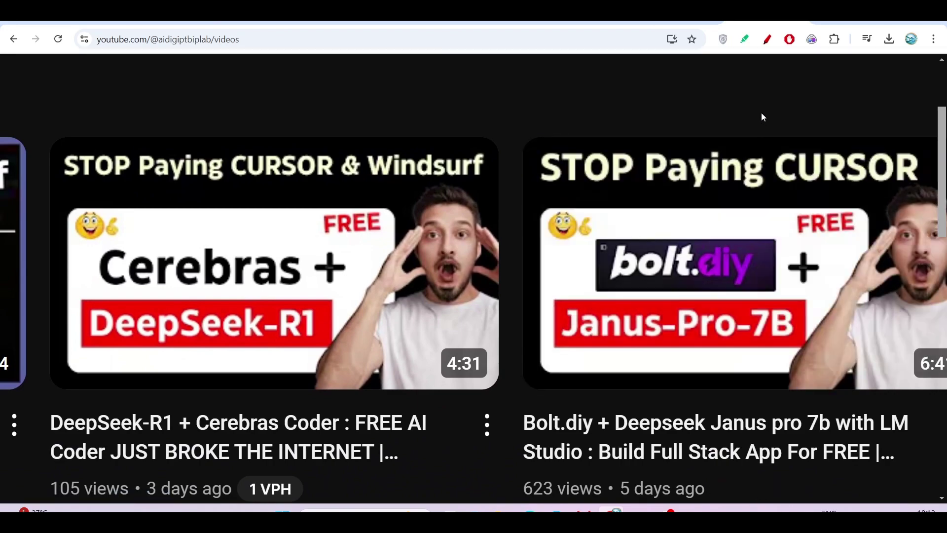
pyautogui.scroll(-5, 815, 91)
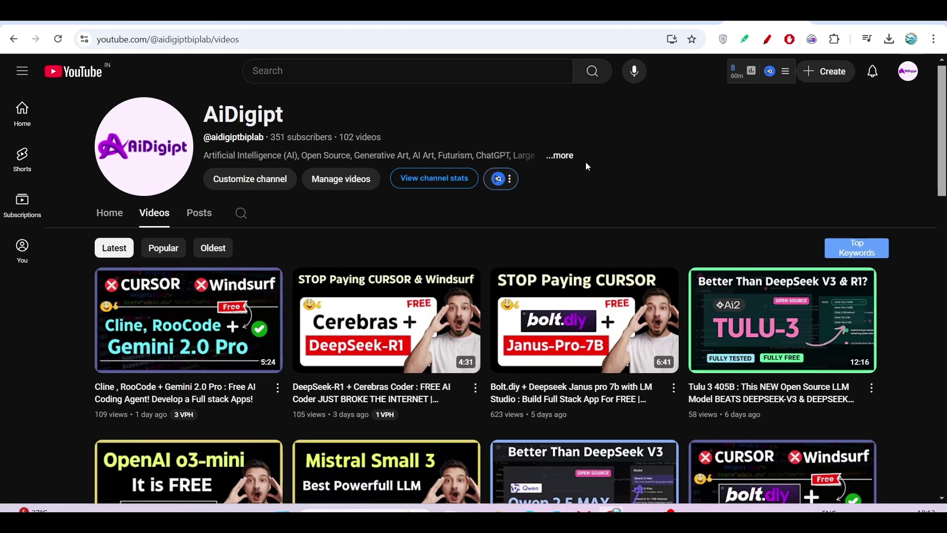
pyautogui.scroll(-2, 586, 166)
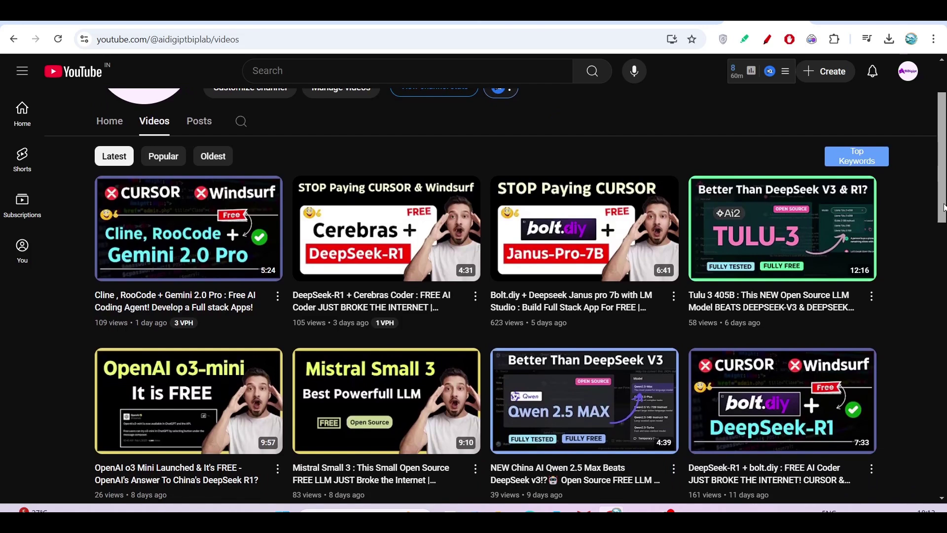
pyautogui.scroll(2, 800, 122)
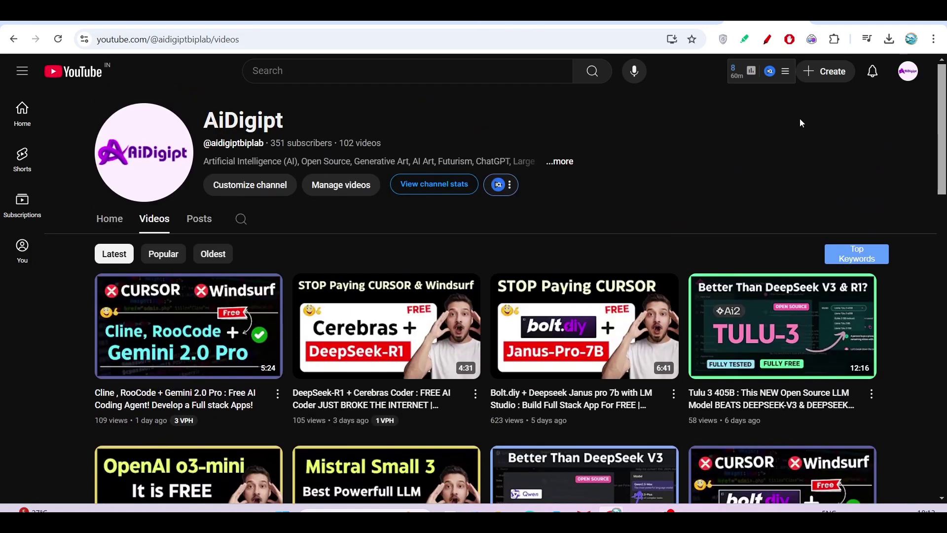